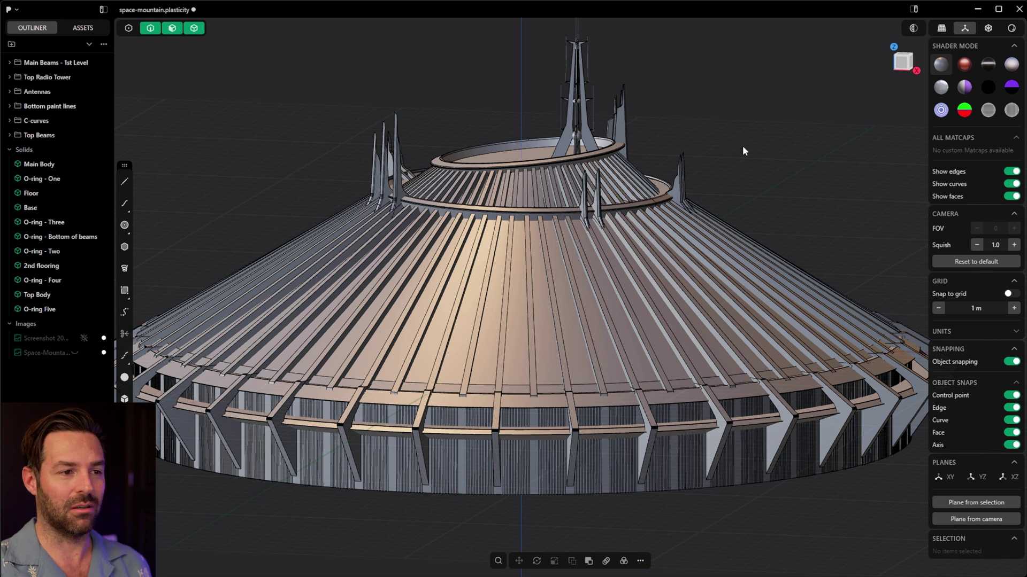
- Review the navigation settings, navigation presets and performance quality options in the preferences
scroll(742, 151, "down", 3)
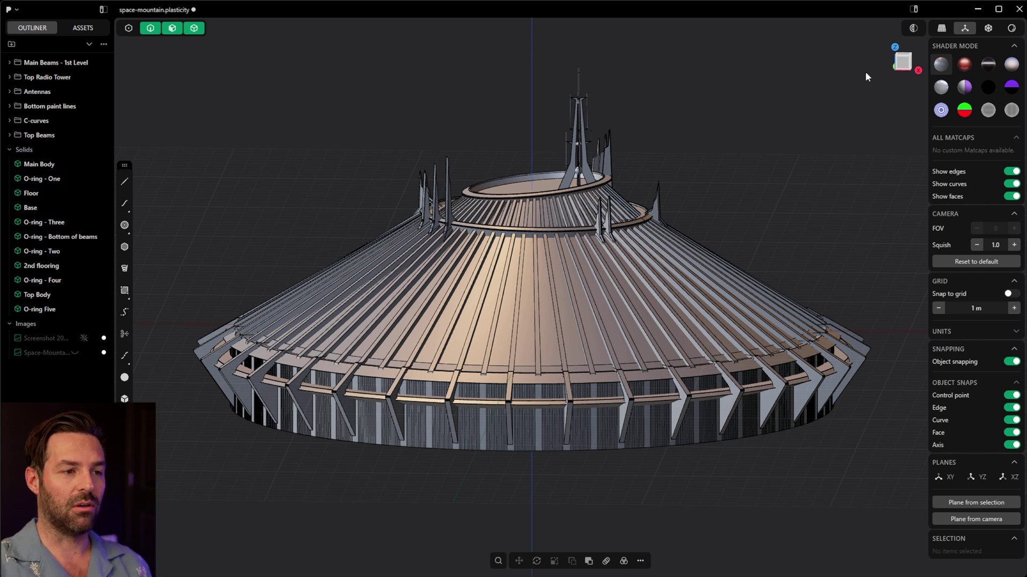
left_click(8, 9)
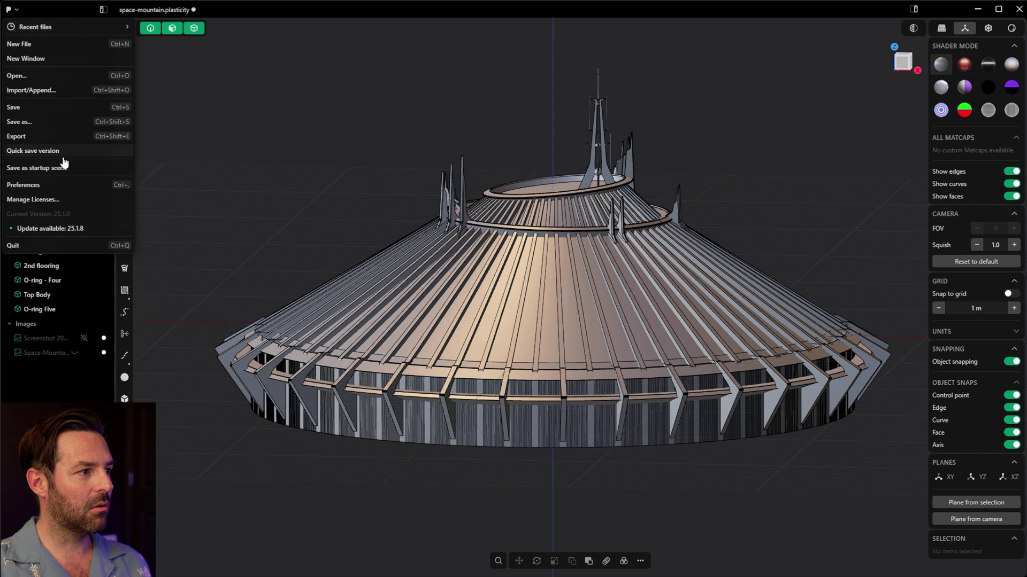
left_click(51, 184)
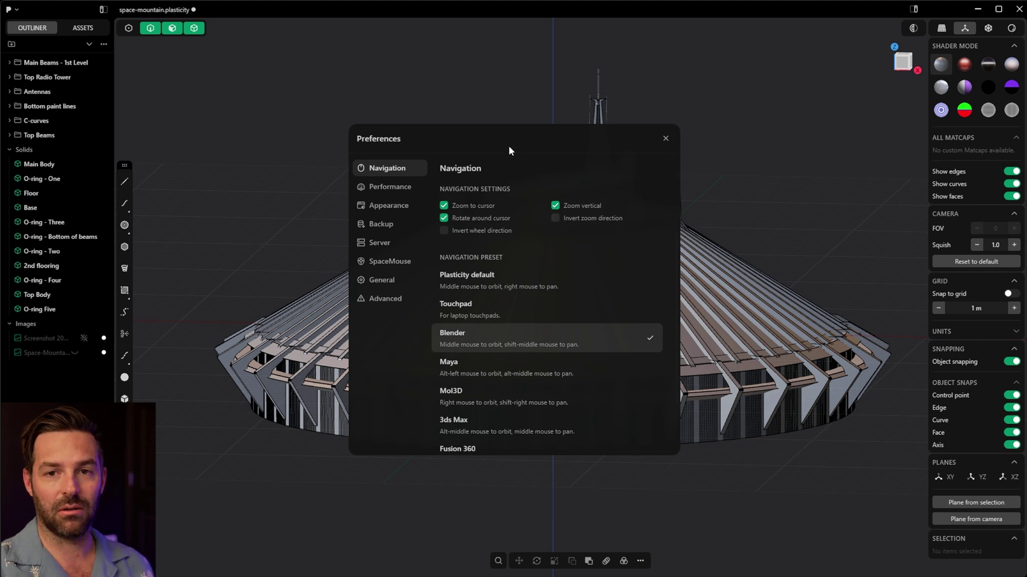
left_click(391, 187)
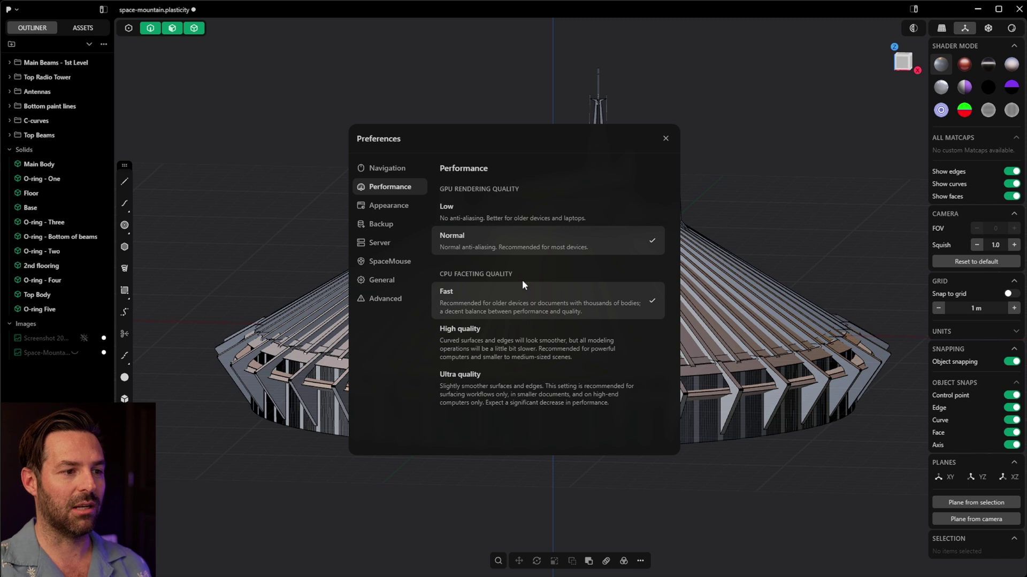
left_click(397, 168)
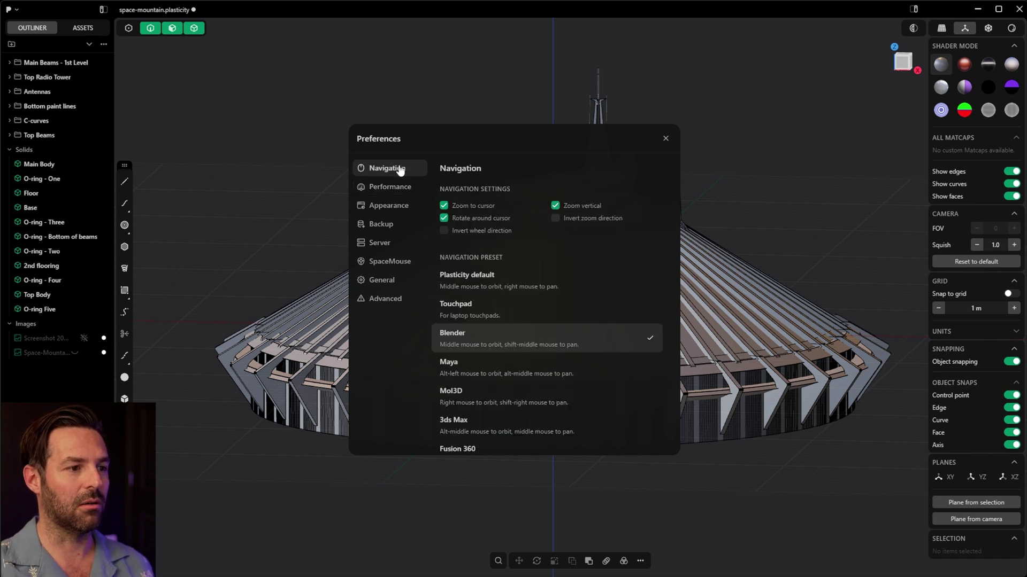
scroll(554, 289, "down", 2)
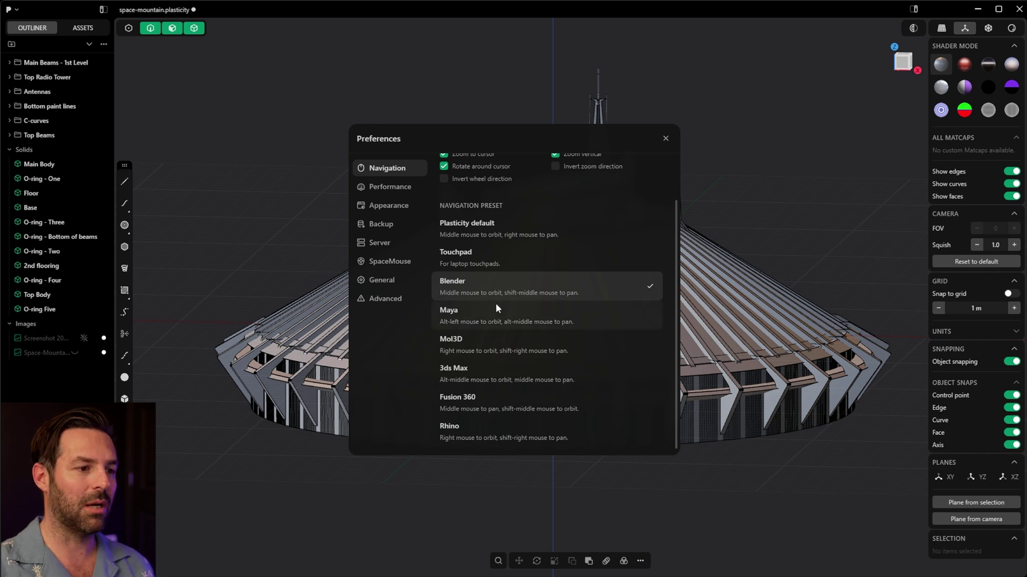
left_click(665, 139)
- Try to move the O-ring Five solid vertically along the Z axis and scale it uniformly
middle_click_drag(773, 208, 658, 277)
scroll(528, 307, "down", 2)
scroll(527, 306, "up", 3)
scroll(527, 307, "up", 1)
middle_click_drag(527, 306, 526, 338)
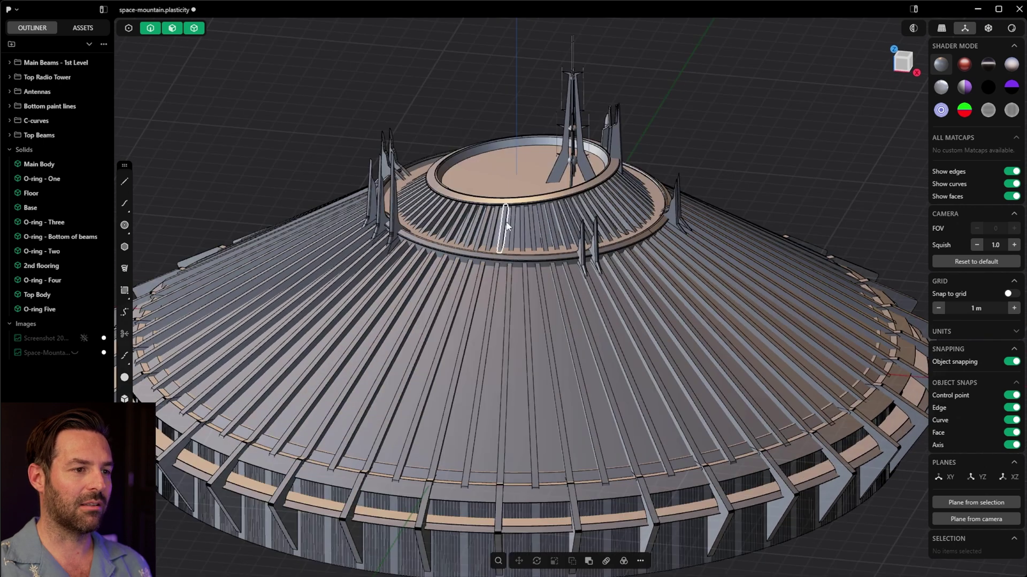
left_click(502, 202)
key("g")
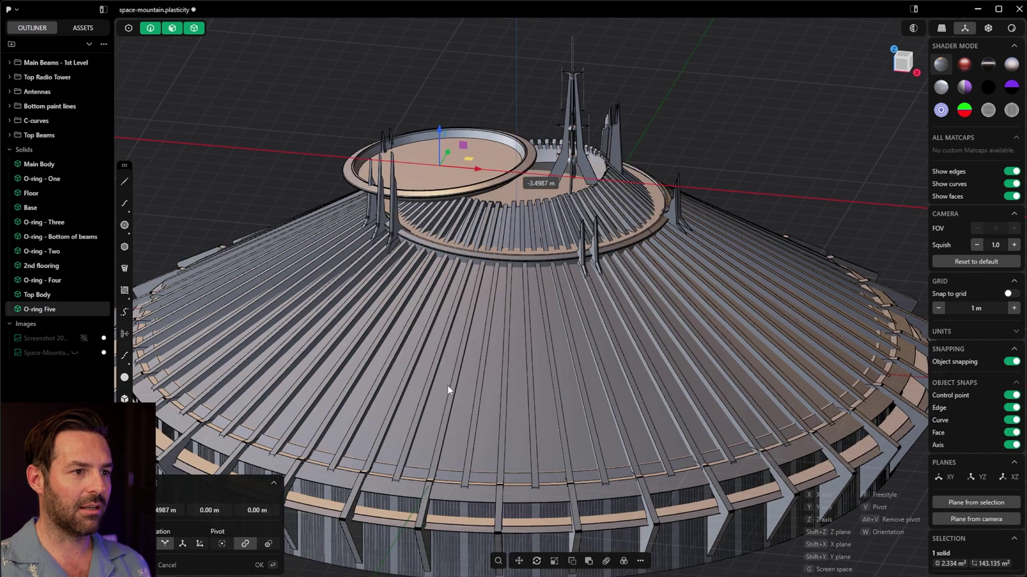
key("z")
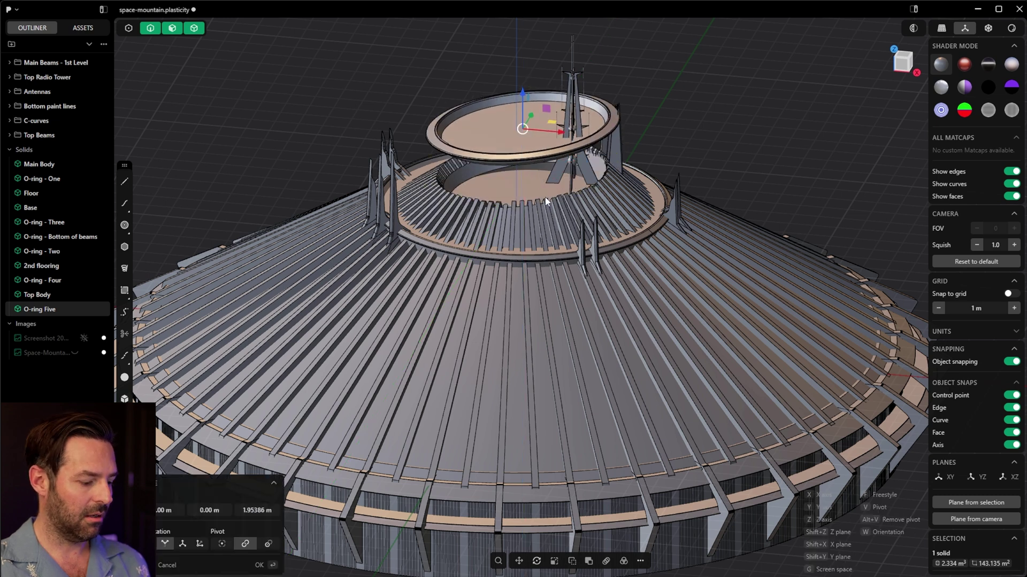
key("s")
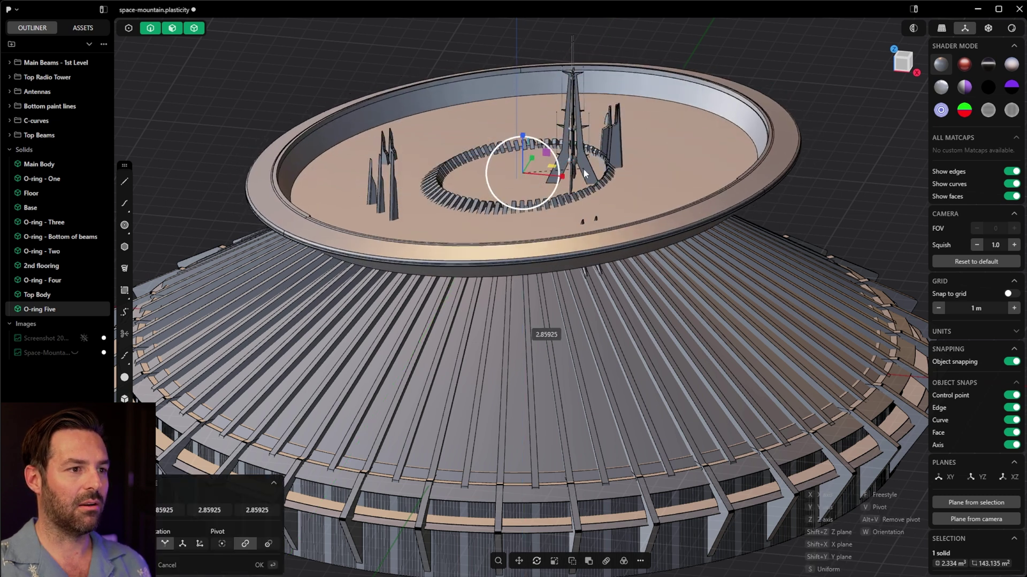
key("Escape")
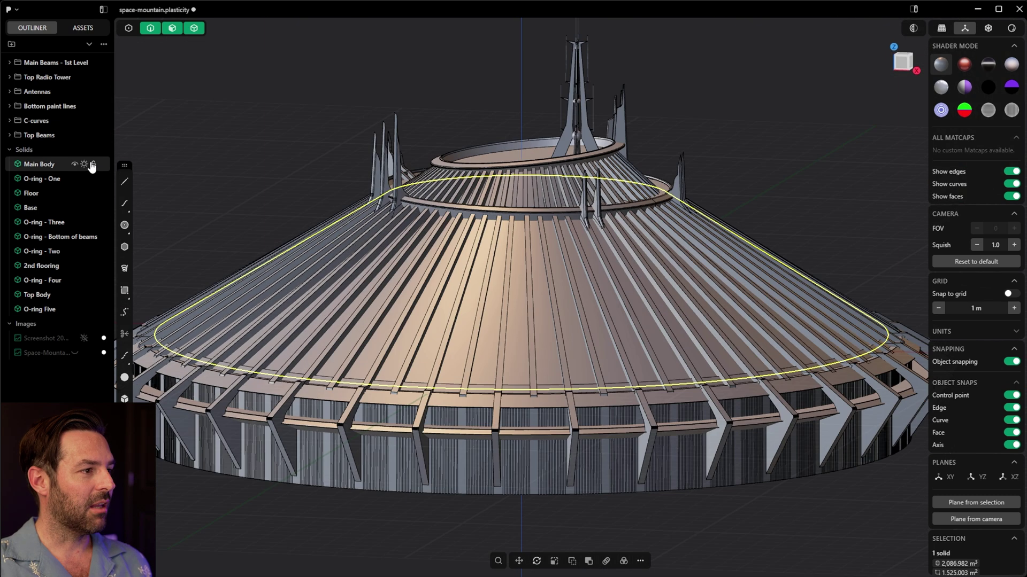
- Hide the Main Body solid to inspect the beams and floor beneath it, and show it again
left_click(84, 164)
mouse_move(544, 314)
middle_mouse_down()
mouse_move(566, 303)
mouse_move(518, 304)
mouse_move(529, 324)
middle_mouse_up()
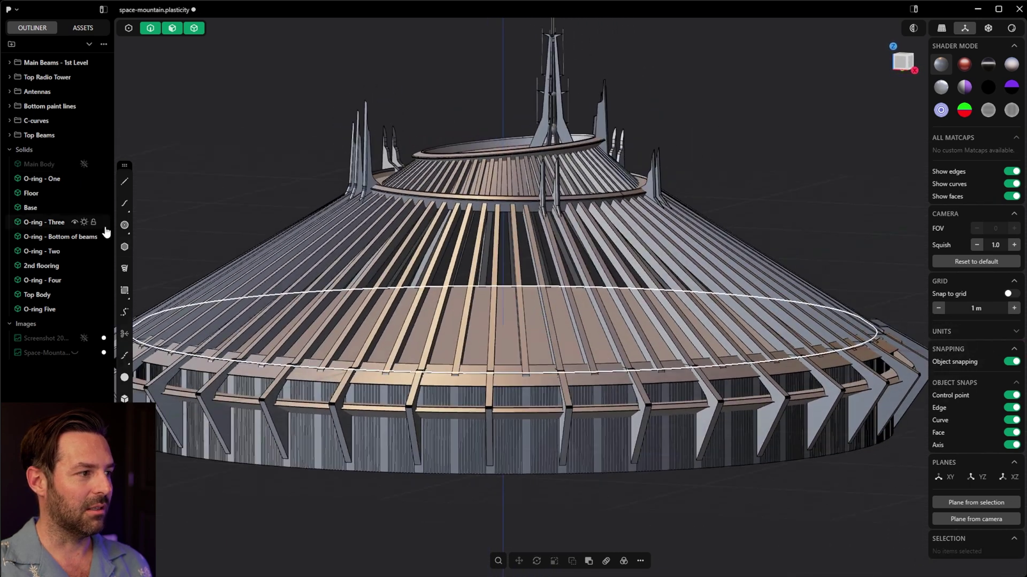
left_click(84, 166)
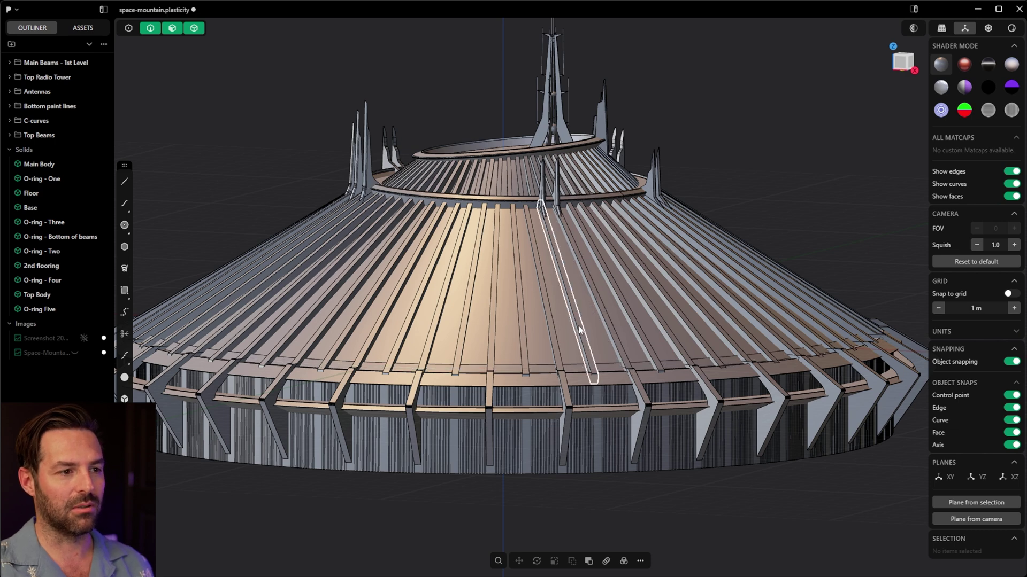
- Try to move one of the lower C-curves beams along the X axis and the Y axis
middle_click_drag(593, 263, 569, 278, "shift")
scroll(515, 266, "up", 5)
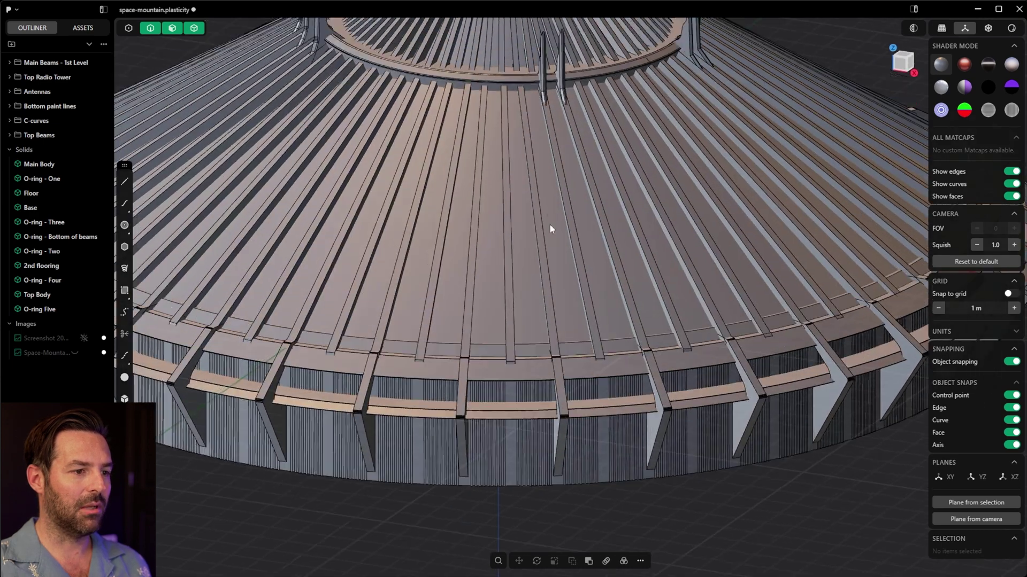
middle_click_drag(550, 225, 497, 302, "shift")
middle_click_drag(449, 398, 495, 302, "shift")
scroll(535, 340, "up", 4)
left_click(479, 310)
key("g")
key("x")
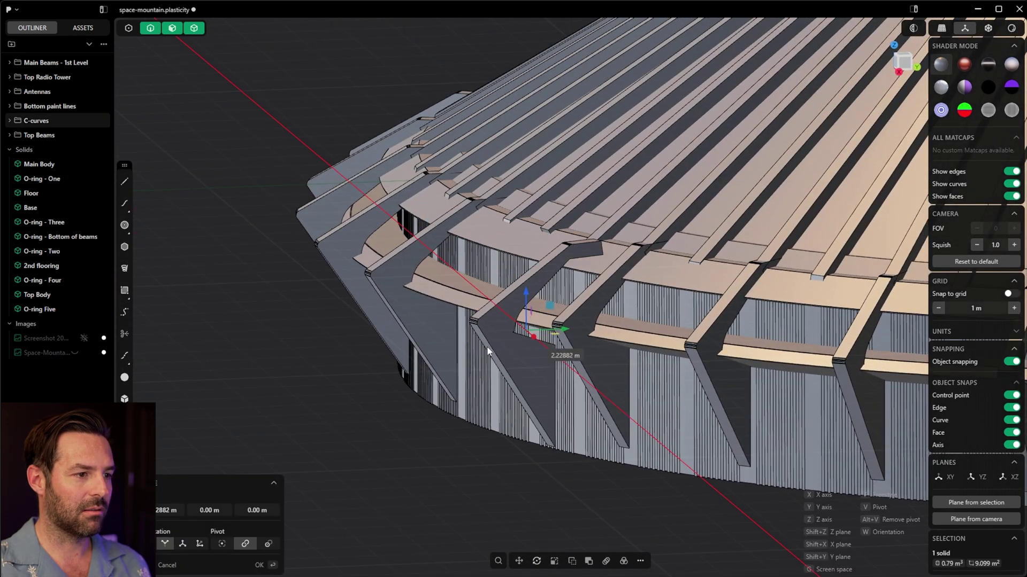
key("y")
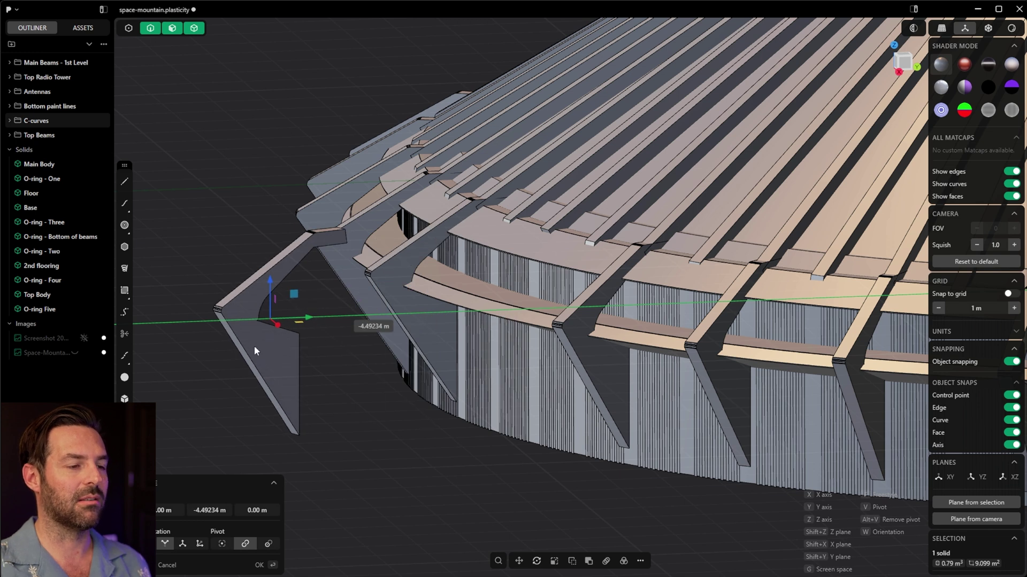
left_click(255, 346)
key("Escape")
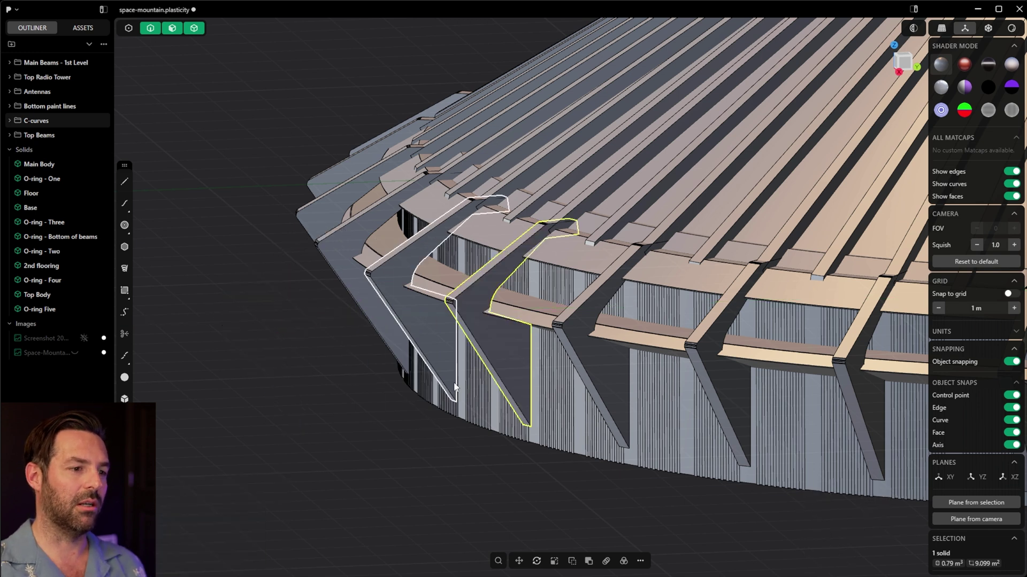
- Switch to the front view and show the Screenshot reference image to compare it with the upper tier and antennas
middle_click_drag(451, 390, 490, 389)
middle_click_drag(644, 371, 531, 364, "shift")
middle_click_drag(406, 324, 154, 228)
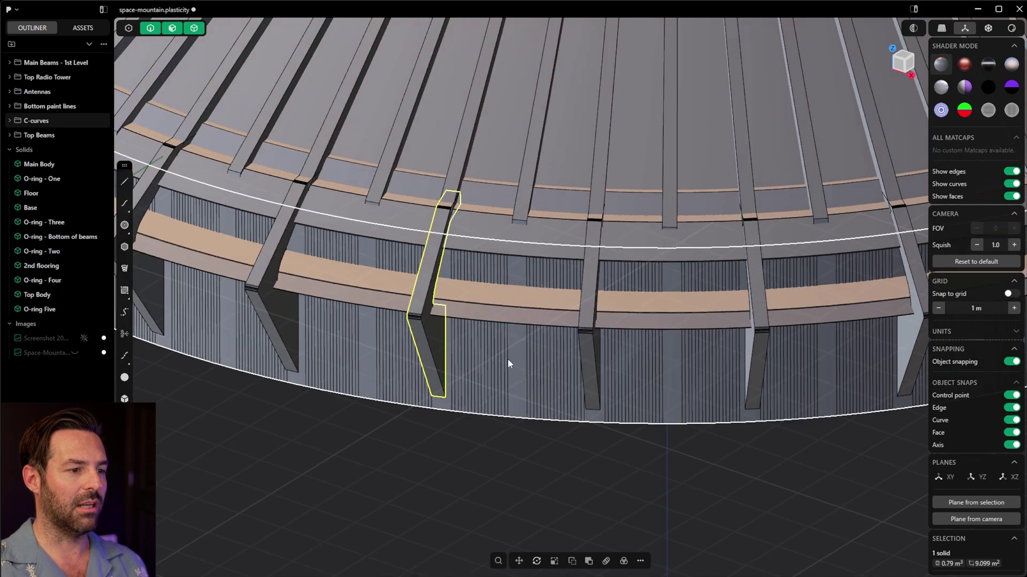
middle_click_drag(508, 364, 928, 126)
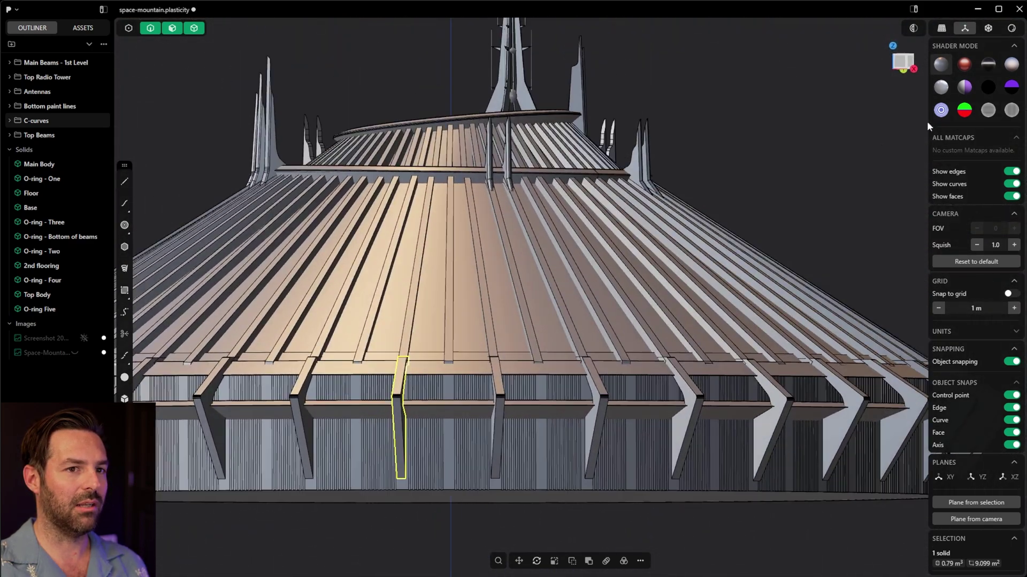
middle_click_drag(907, 71, 878, 64)
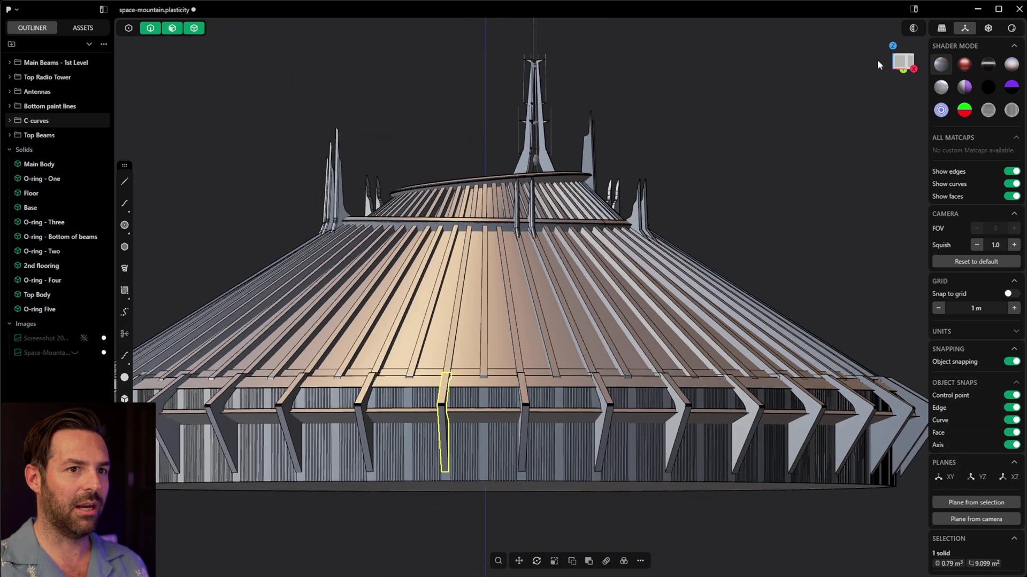
left_click(904, 61)
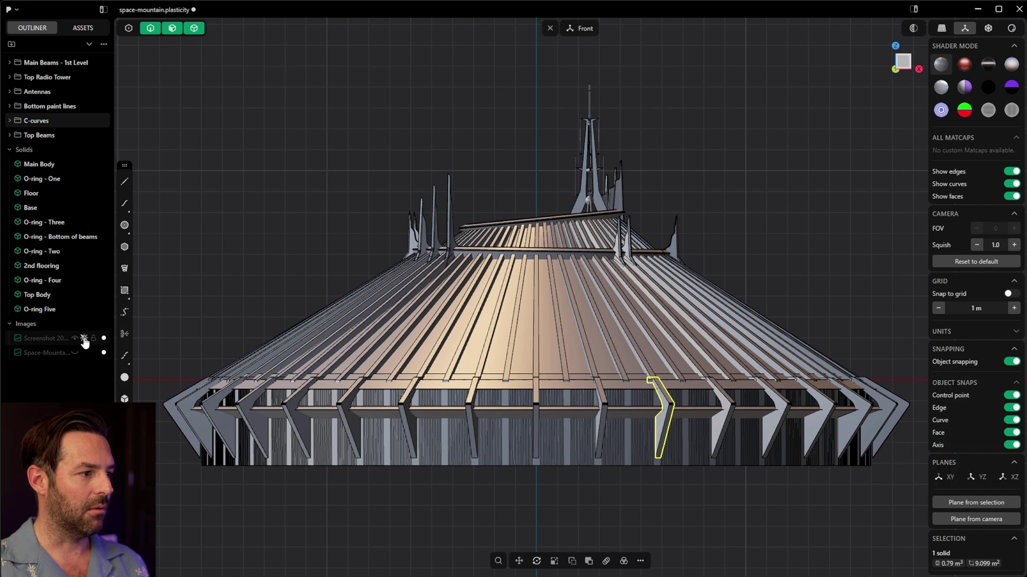
left_click(83, 338)
scroll(629, 160, "up", 6)
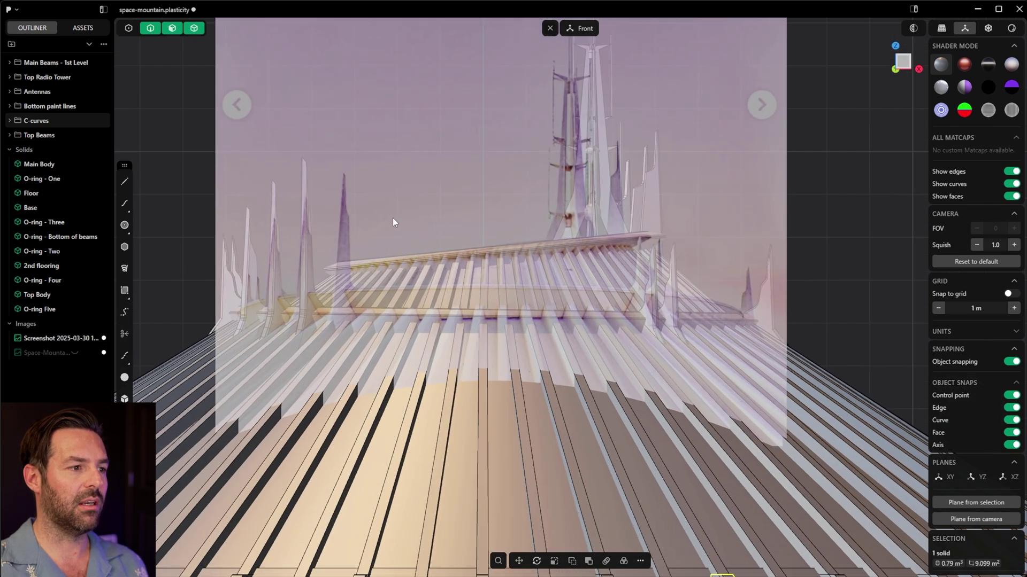
scroll(610, 278, "down", 5)
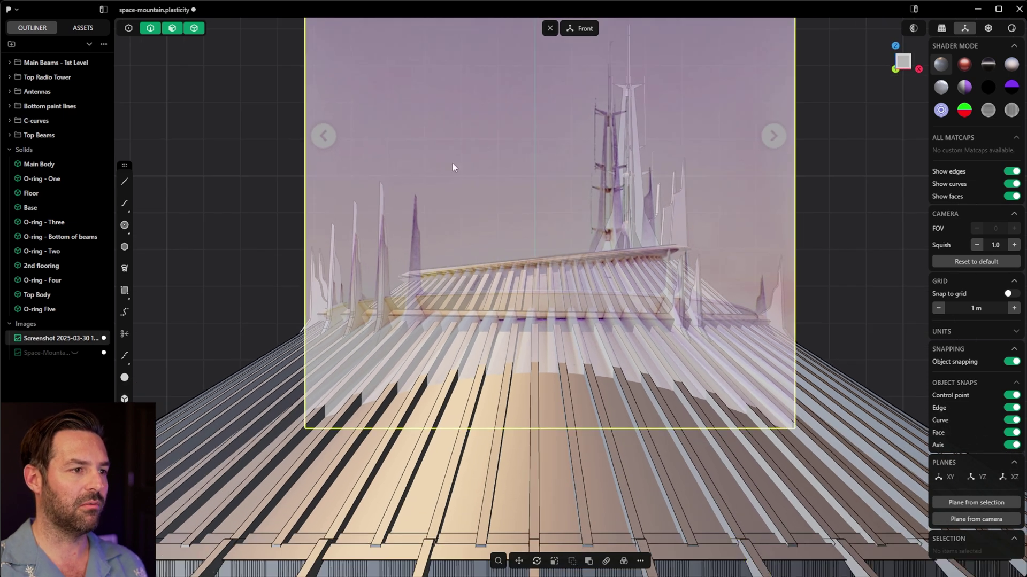
- Try to adjust the Screenshot reference image's opacity and move the image along the X axis
left_click(463, 162)
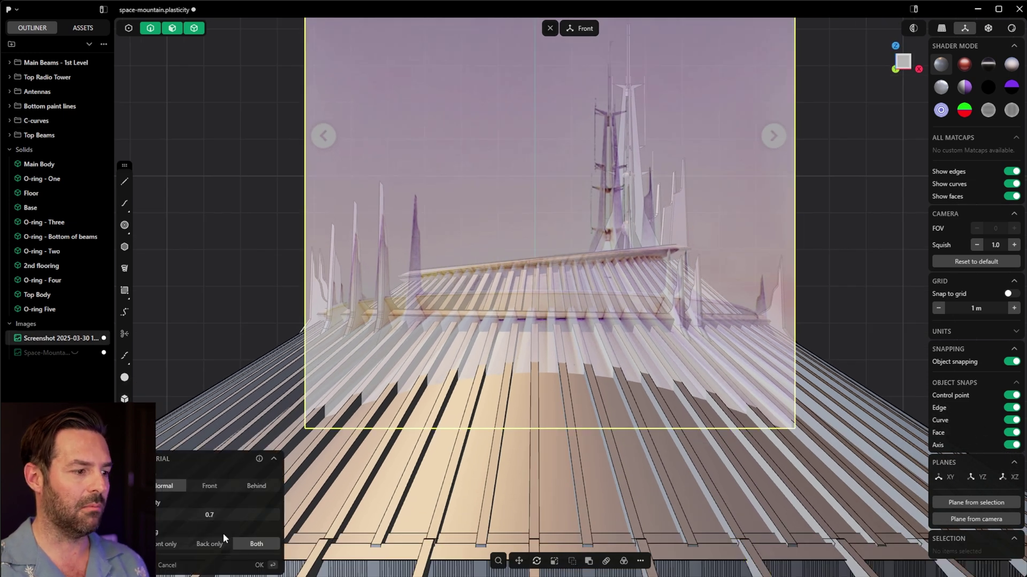
mouse_move(224, 513)
left_mouse_down()
mouse_move(246, 514)
mouse_move(206, 515)
left_mouse_up()
key("g")
key("x")
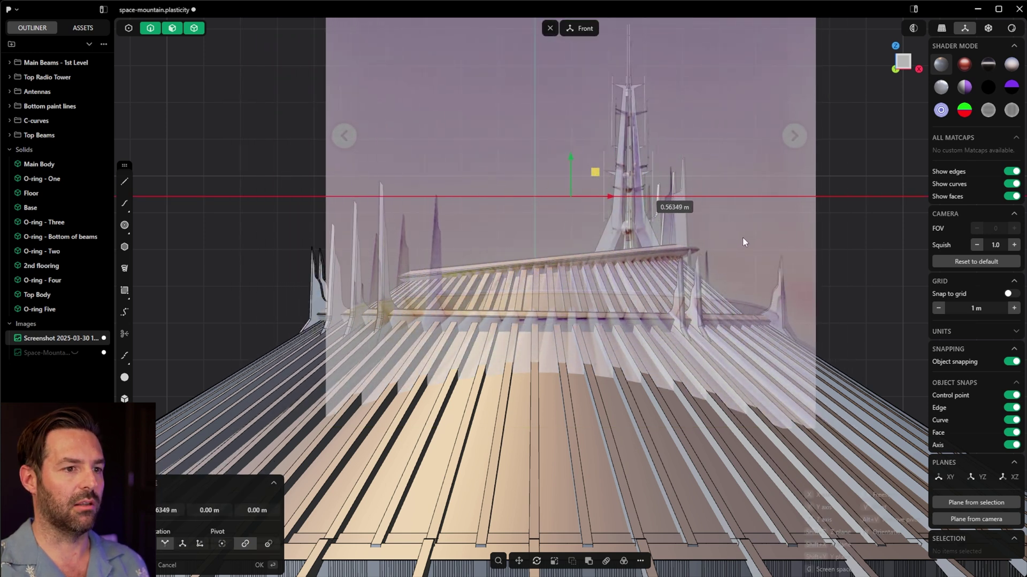
key("Escape")
left_click(851, 258)
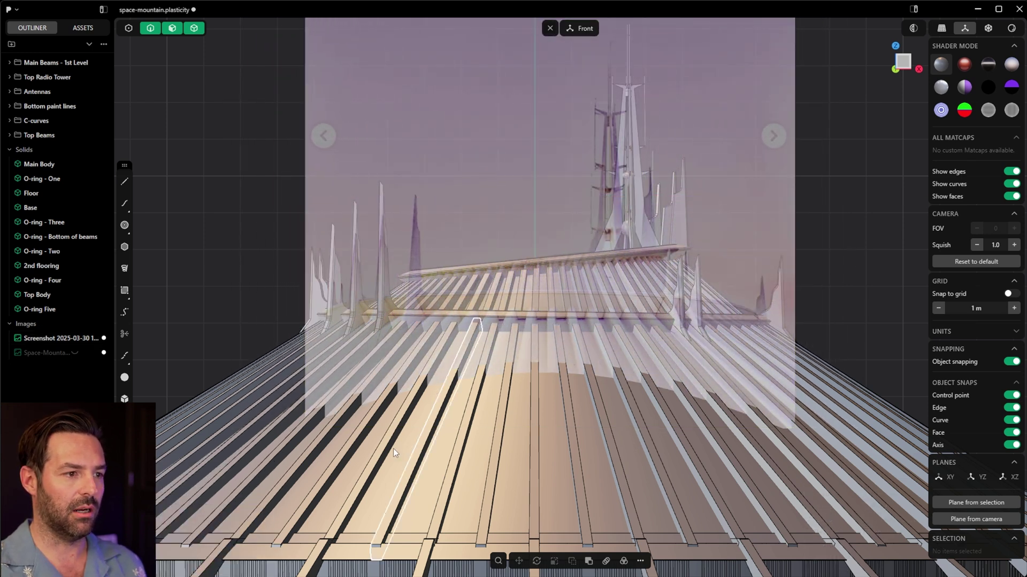
- Hide the Screenshot reference image and show the Space-Mountain photo behind the whole model for comparison
left_click(84, 338)
left_click(84, 339)
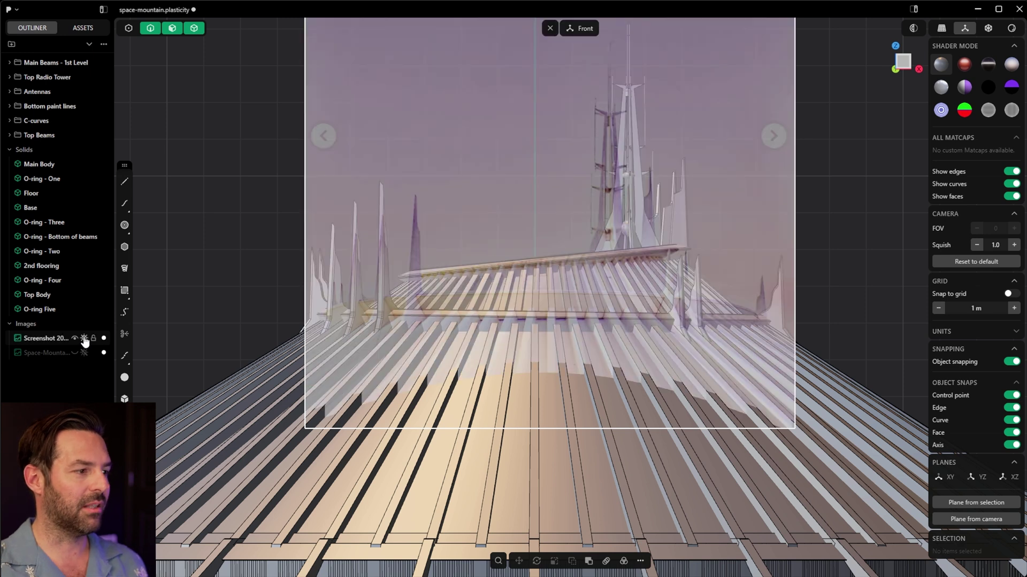
left_click(84, 339)
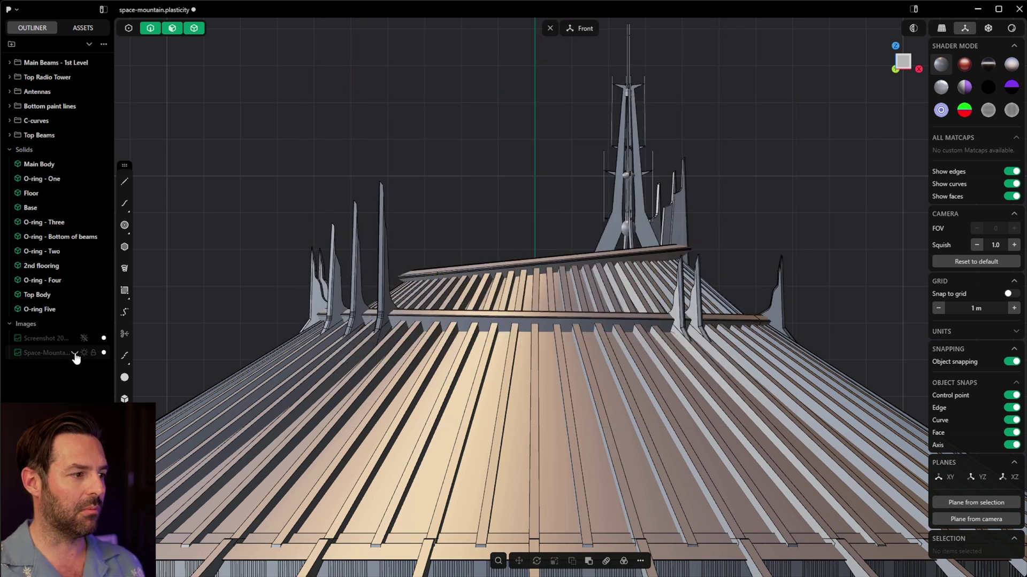
left_click(75, 353)
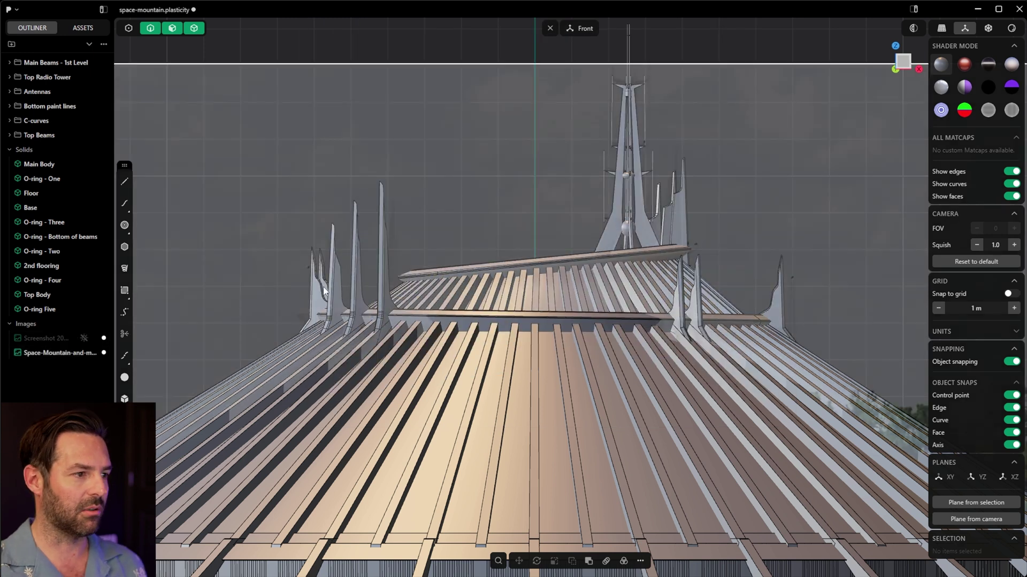
scroll(388, 315, "down", 6)
middle_click_drag(646, 305, 722, 224, "shift")
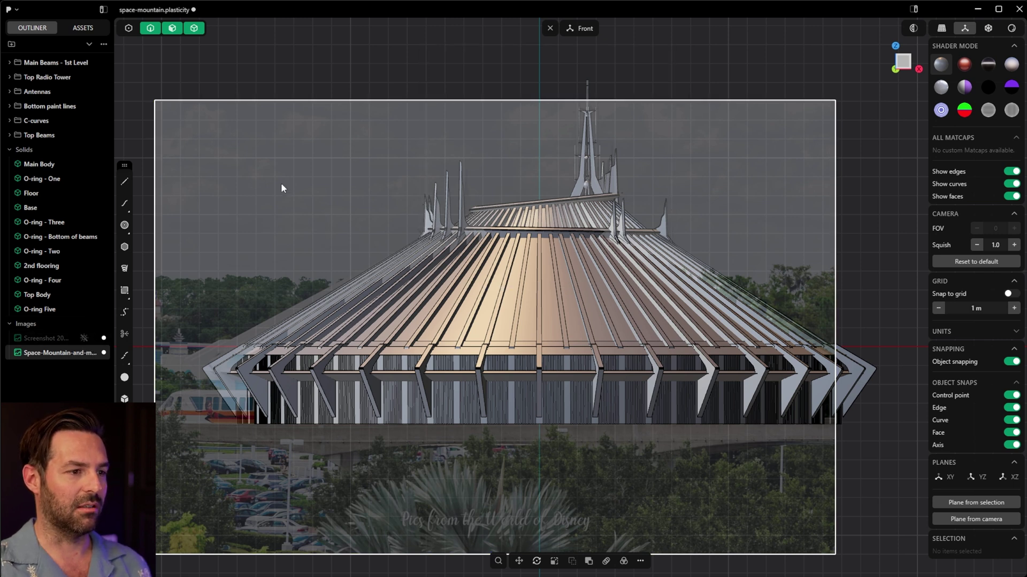
- Move the Space-Mountain reference photo about -9.74 m along the X axis and hide it
left_click(271, 303)
key("g")
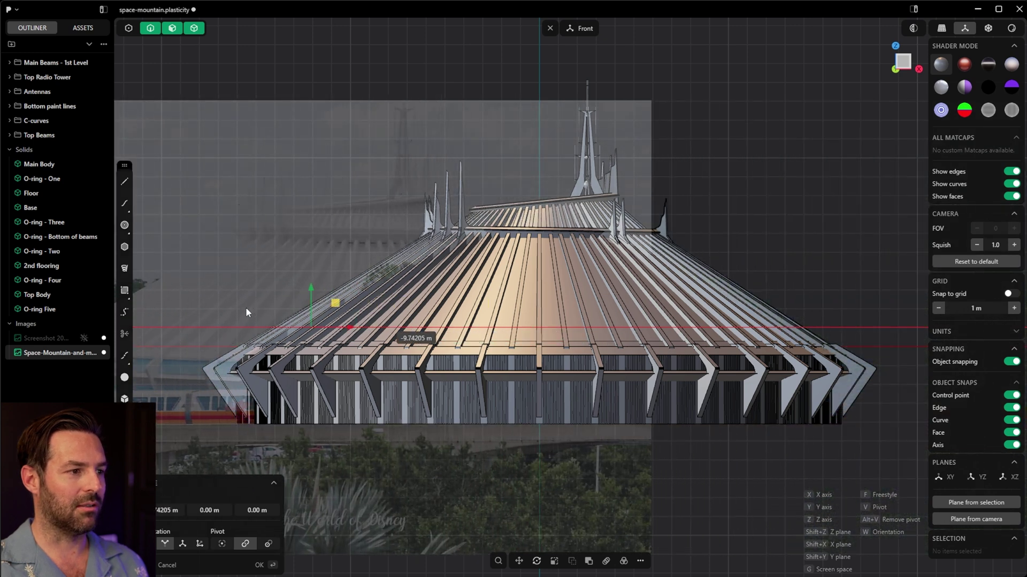
left_click(246, 270)
middle_click_drag(661, 464, 663, 439)
left_click(84, 354)
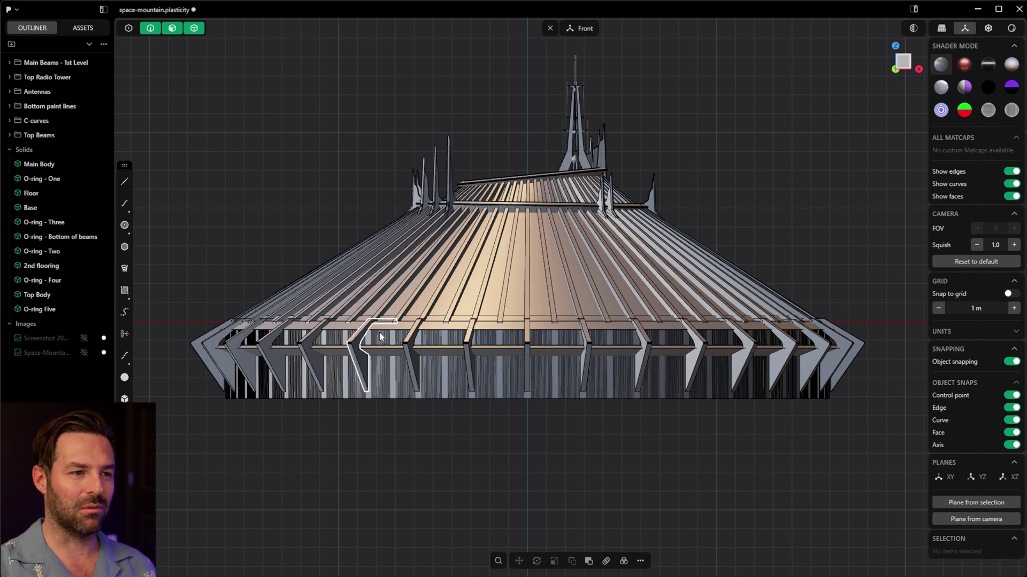
- Examine the whole building model from the top view and from an angled perspective
key("KP_7")
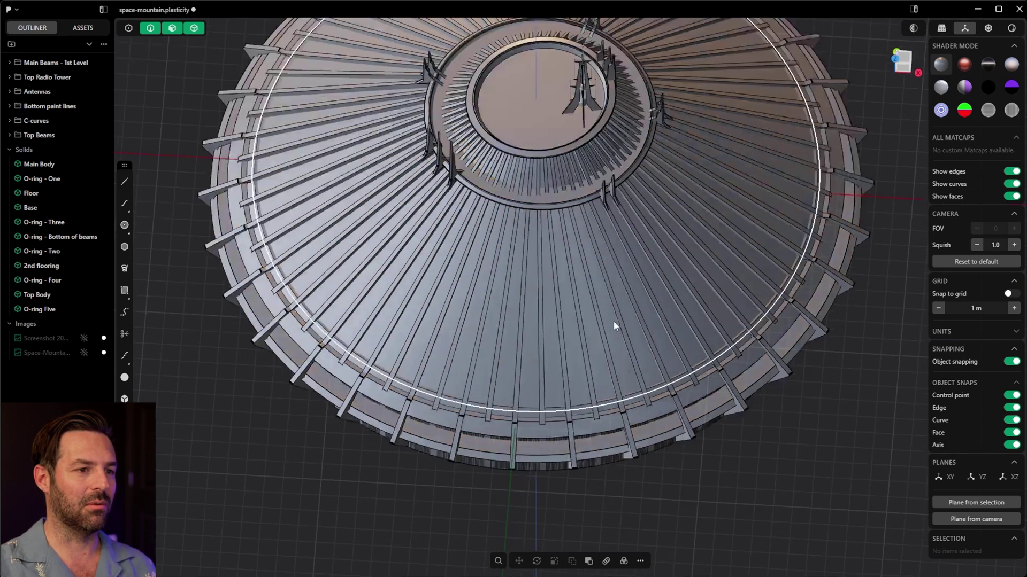
scroll(623, 346, "down", 4)
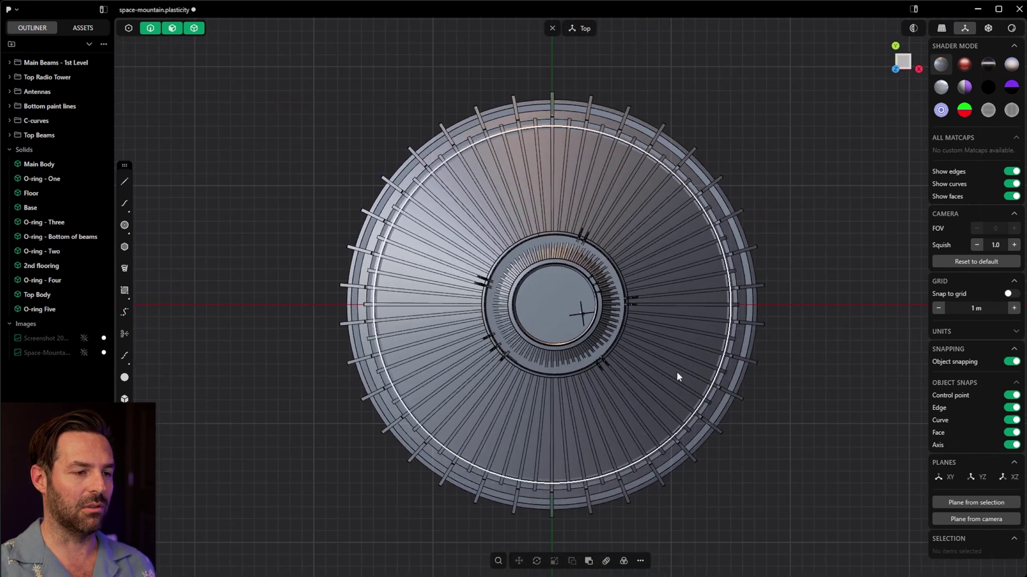
middle_click_drag(678, 375, 701, 309)
scroll(554, 508, "up", 8)
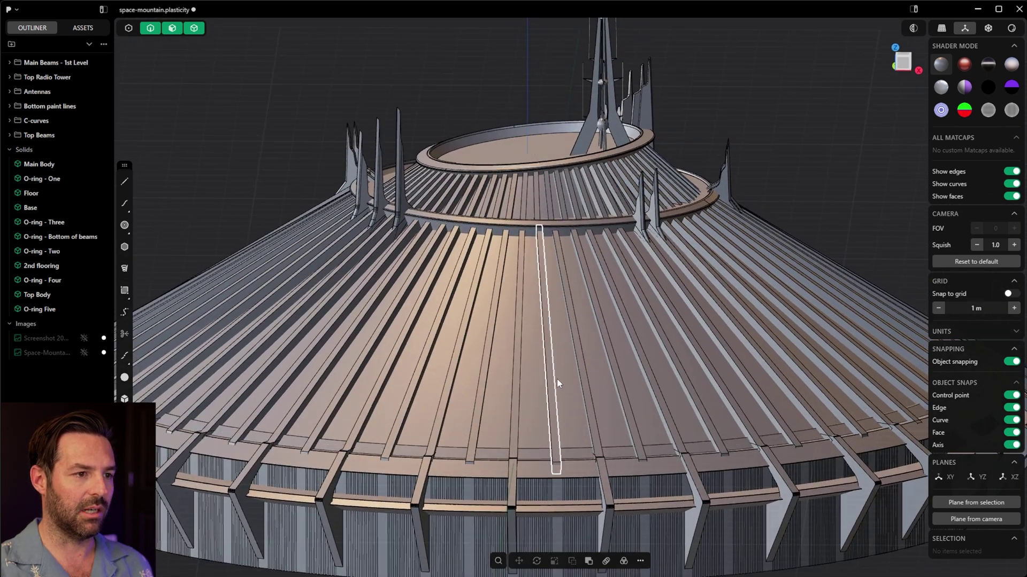
- Delete all beams in the Main Beams - 1st Level group except Solid.047, keeping the Main Body
middle_click_drag(557, 379, 558, 362)
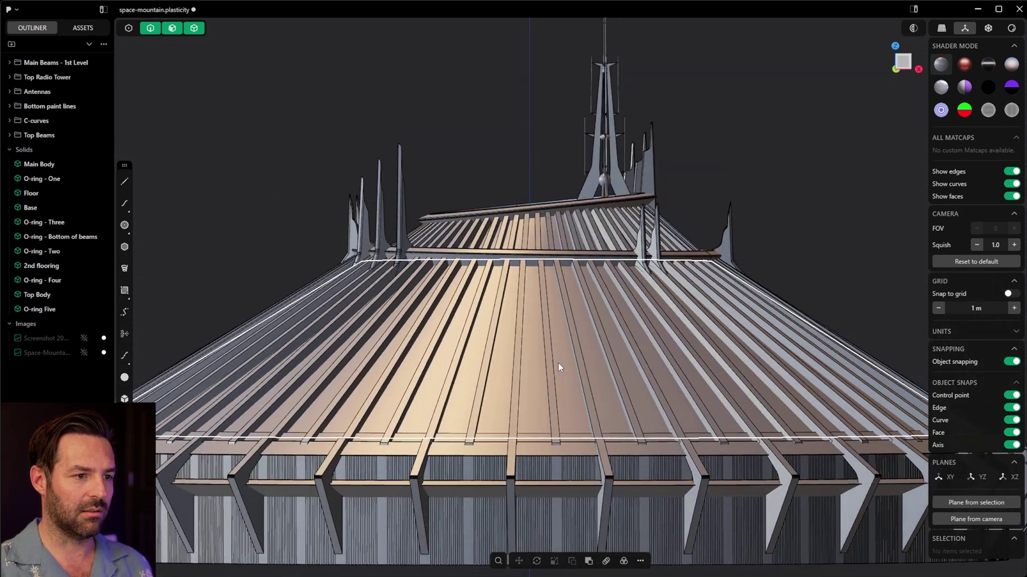
scroll(560, 373, "up", 4)
left_click(590, 382)
left_click(631, 354, "shift")
left_click(668, 341, "shift")
left_click(715, 326, "shift")
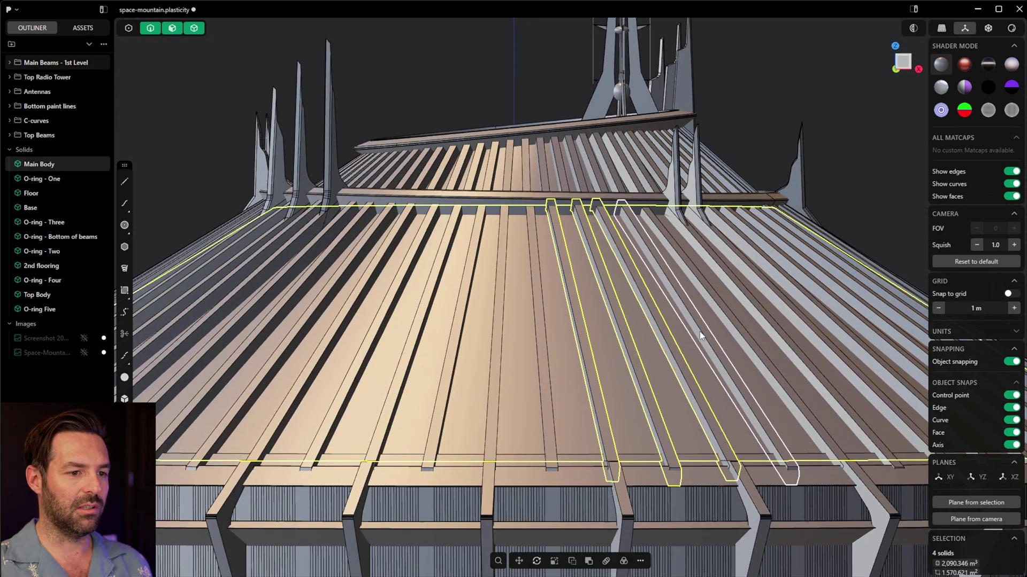
left_click(700, 331)
key("ctrl+z")
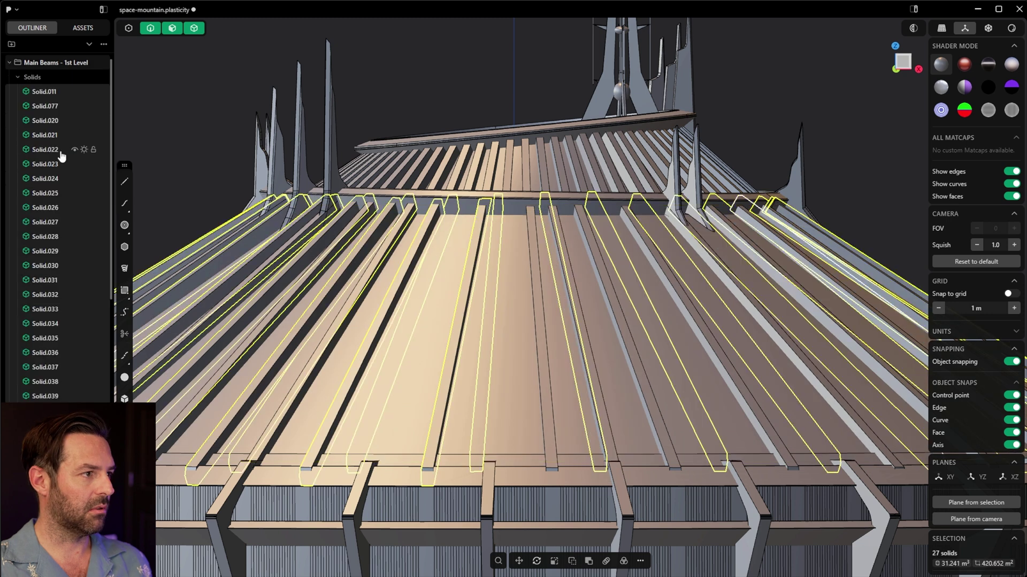
key("Delete")
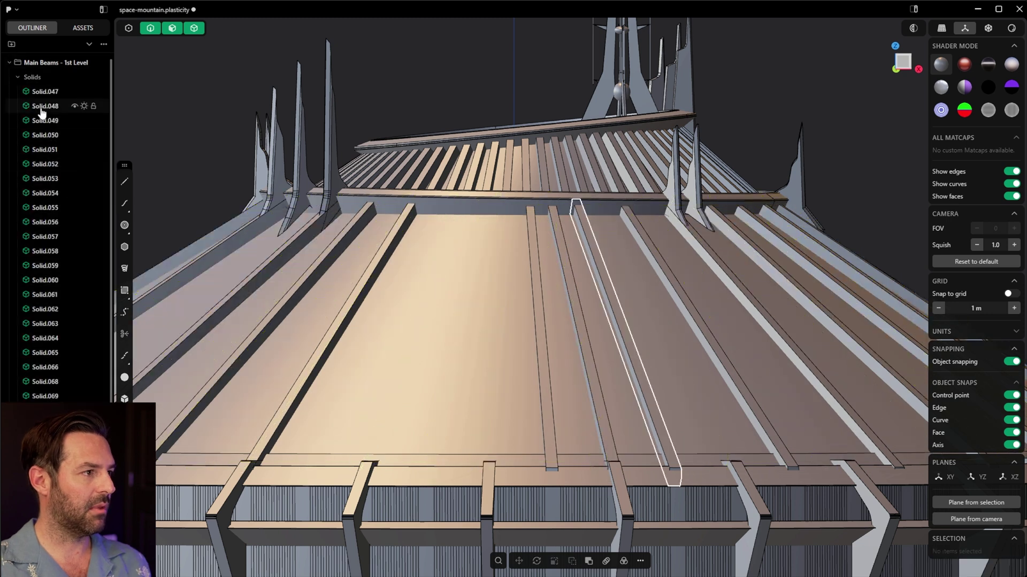
left_click(40, 109)
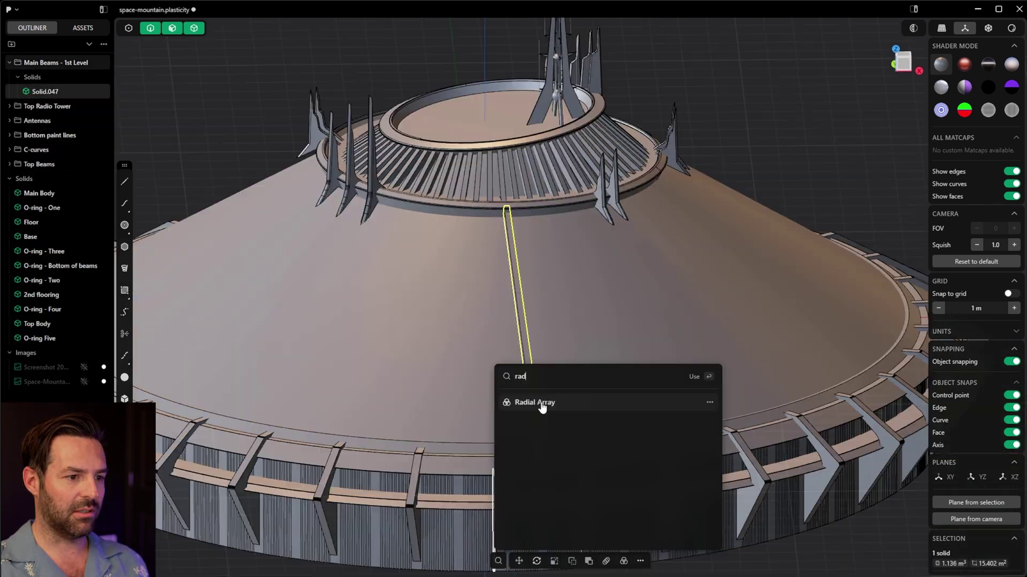
- Cancel the started Radial Array and hide the O-ring Five solid around the building's top opening
left_click(543, 407)
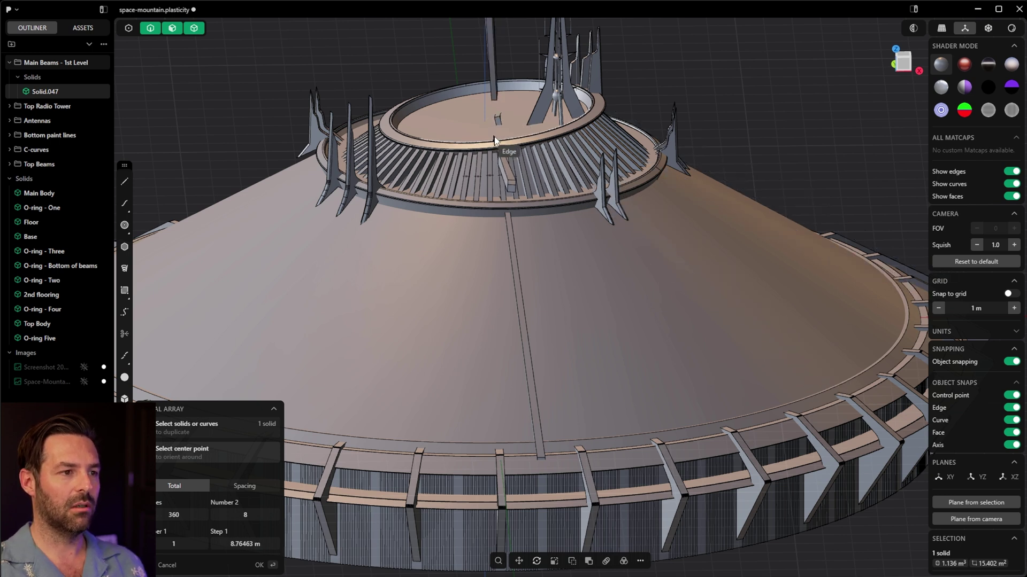
key("Escape")
left_click(38, 338)
left_click(84, 338)
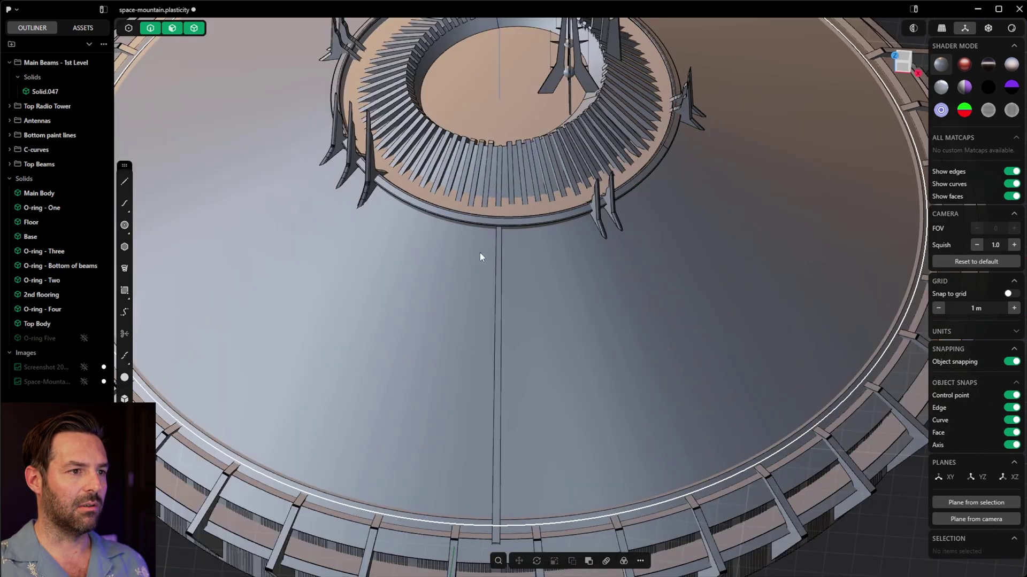
- Start a Radial Array of the remaining roof beam, centred on the circular face at the top of the building
left_click(498, 260)
left_click(498, 561)
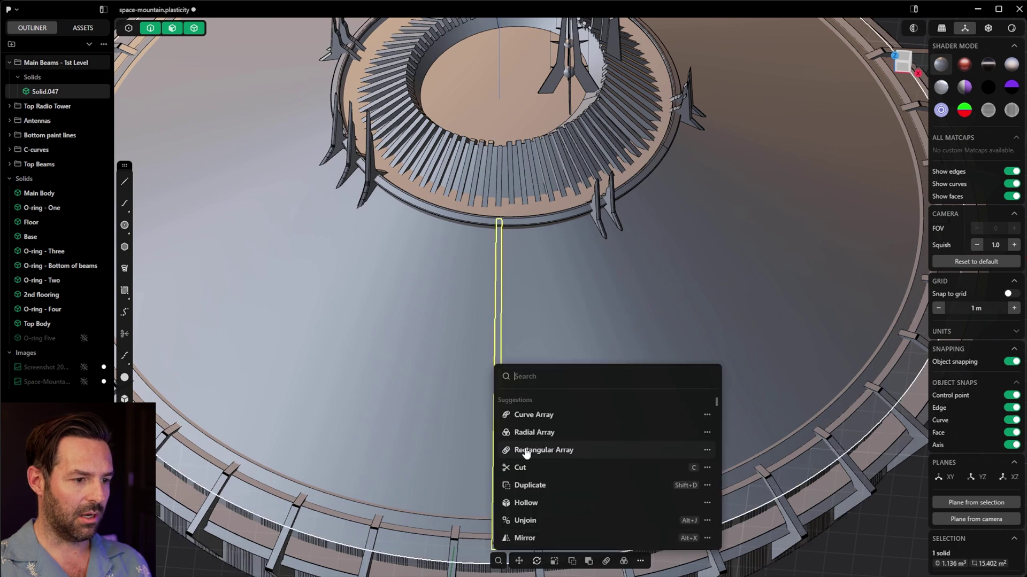
type("a")
type("rad")
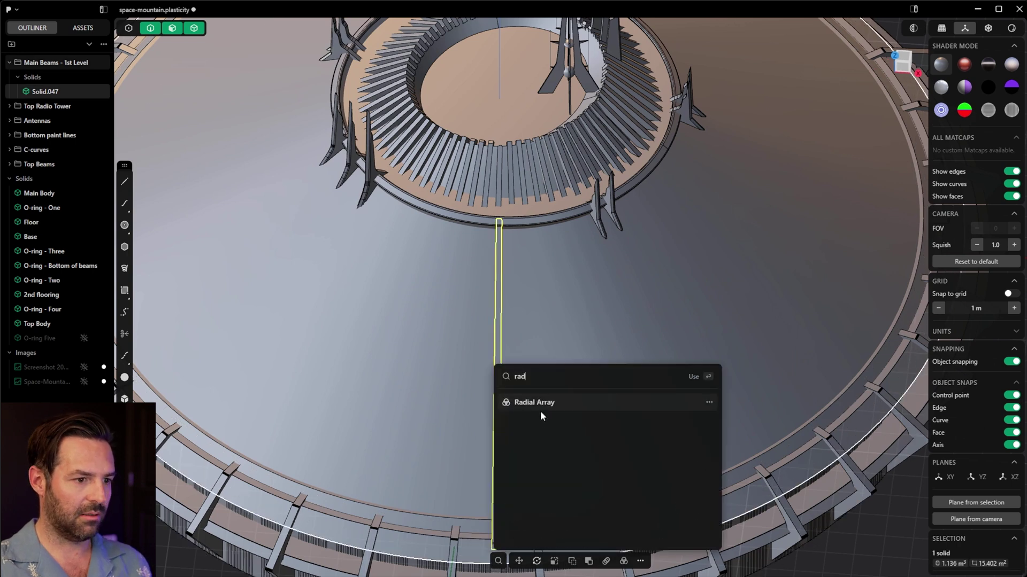
left_click(540, 406)
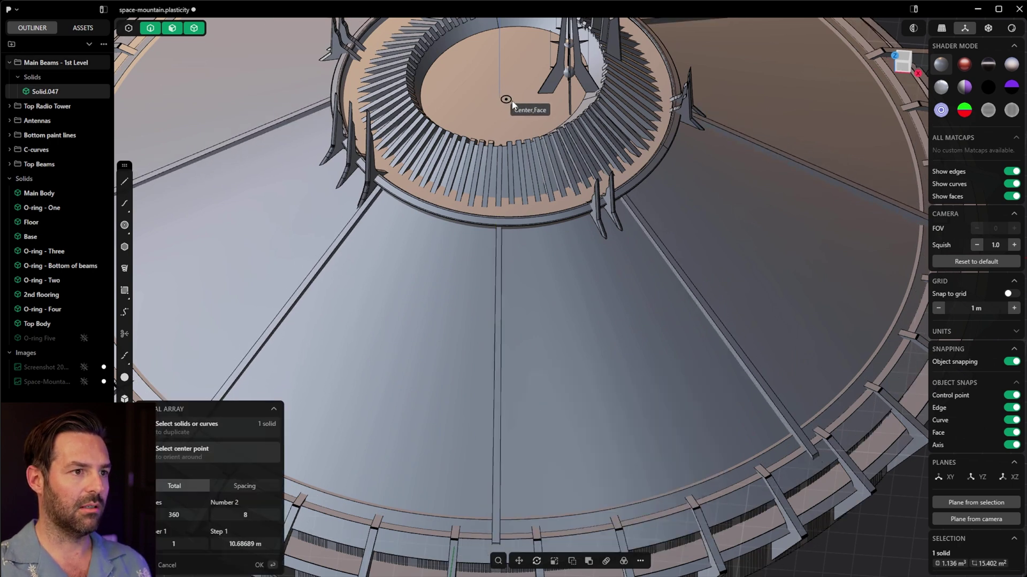
left_click(511, 102)
- Set the radial array of roof beams to 68 copies over the full 360 degrees
middle_click_drag(529, 363, 514, 247)
scroll(511, 267, "up", 2)
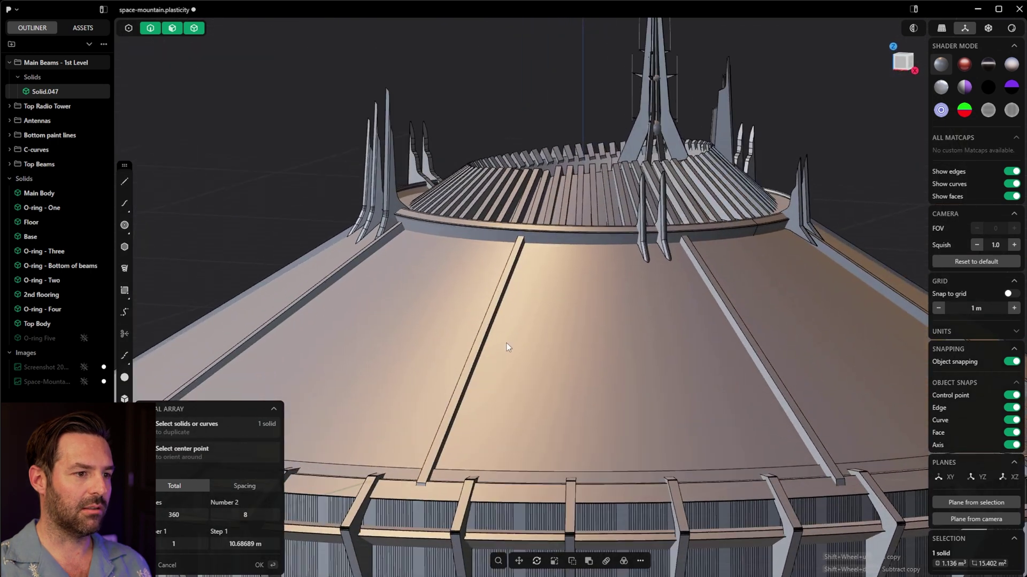
middle_click_drag(506, 342, 513, 273, "shift")
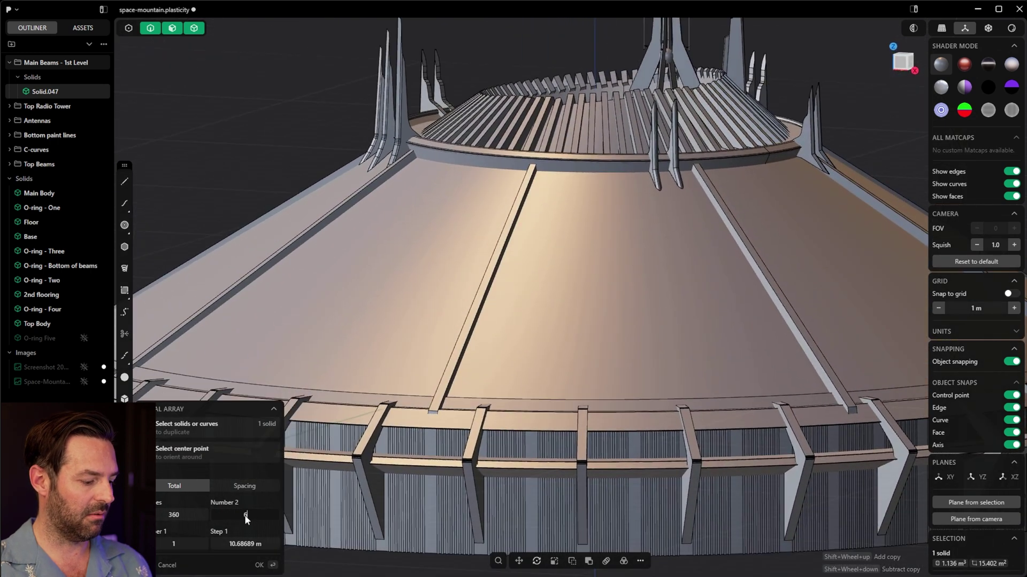
type("0")
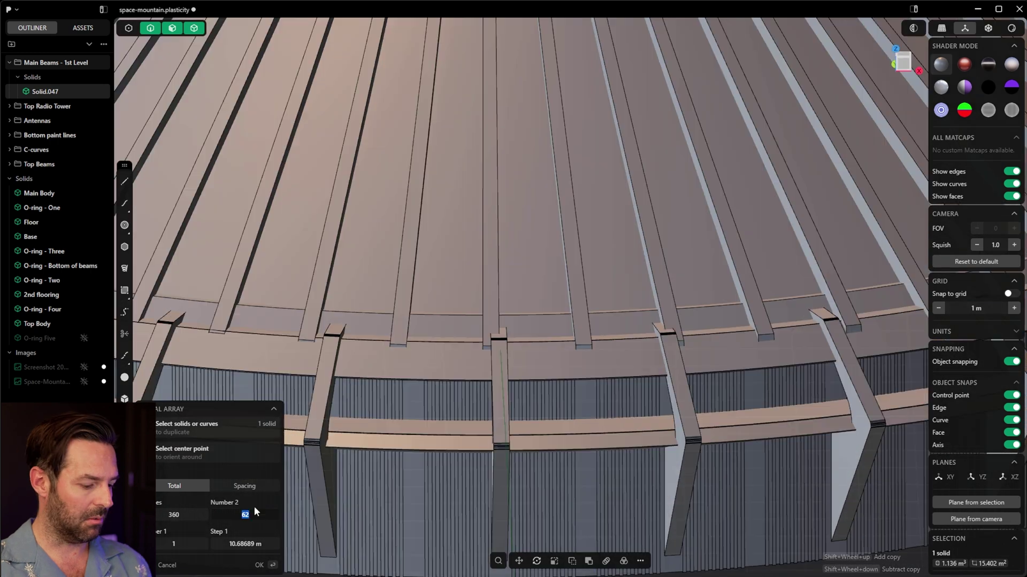
type("68")
key("Return")
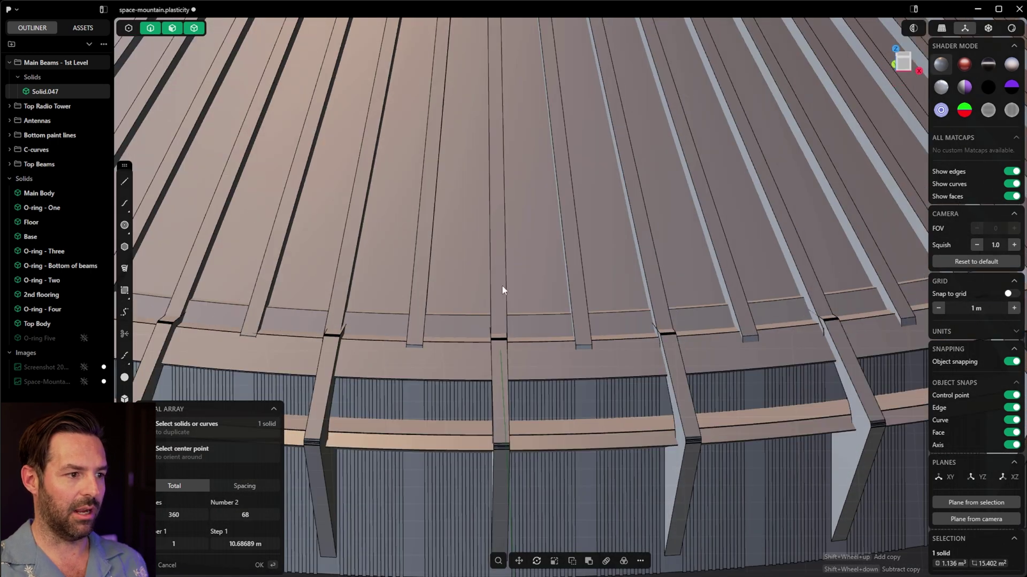
- Raise the radial array to 69 copies and examine the beams around the upper roof
scroll(502, 287, "down", 8)
scroll(542, 238, "up", 2)
middle_click_drag(537, 316, 493, 305)
scroll(487, 229, "up", 1, "shift")
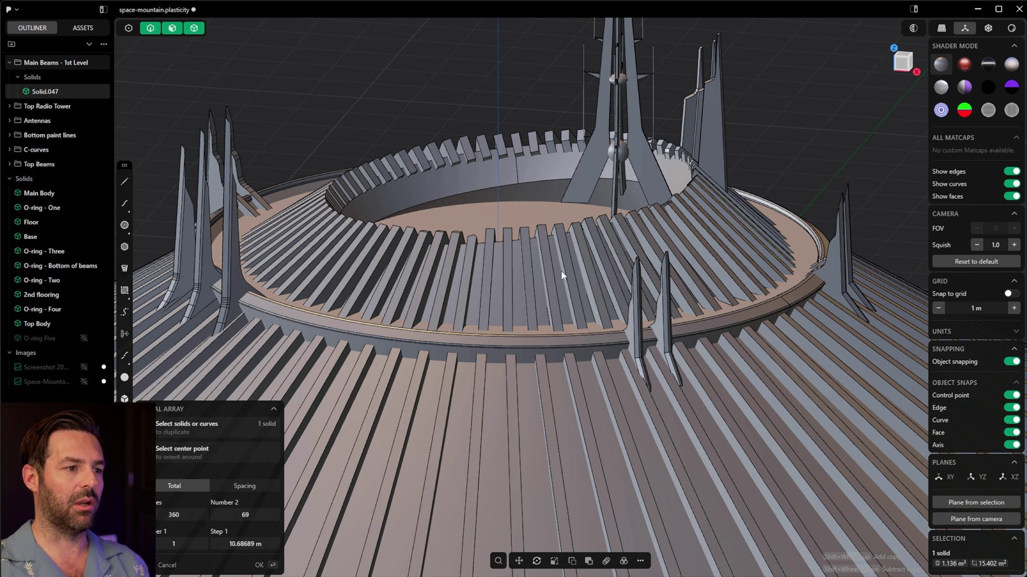
middle_click_drag(608, 257, 517, 315)
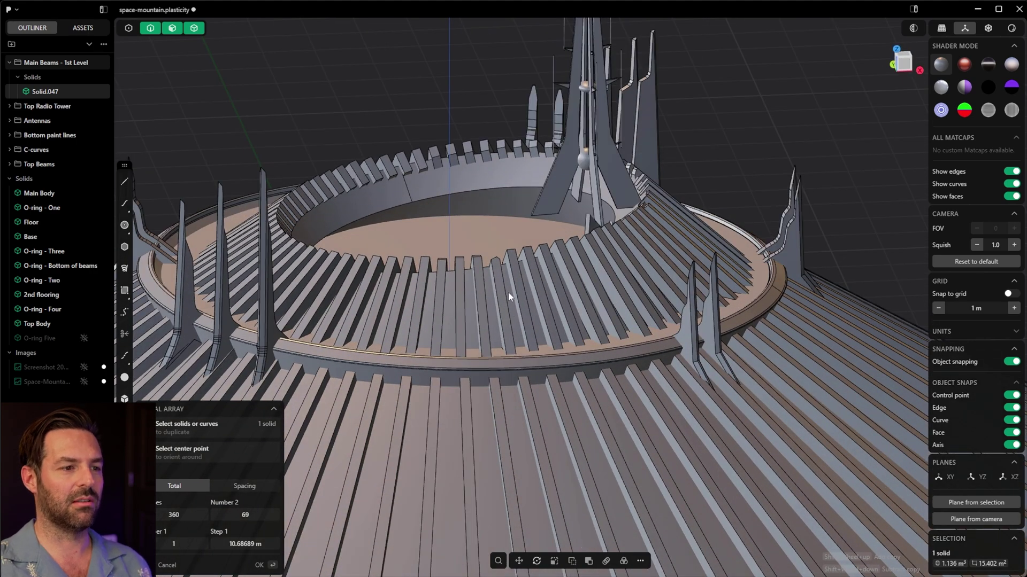
middle_click_drag(520, 345, 496, 325)
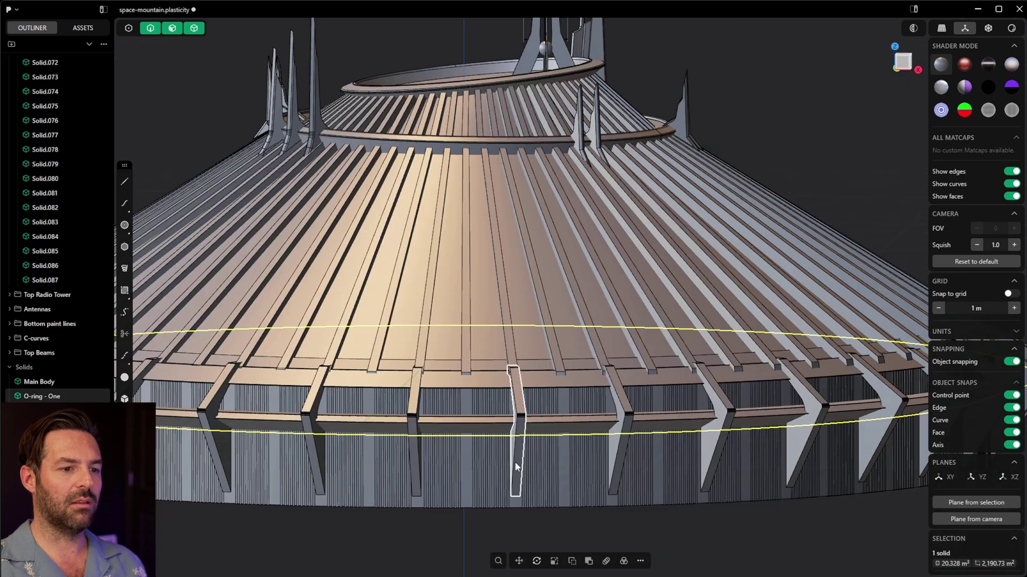
- Select one bottom paint line on the lower wall and examine the strips between the supports up close
scroll(479, 471, "up", 3)
scroll(473, 452, "up", 5)
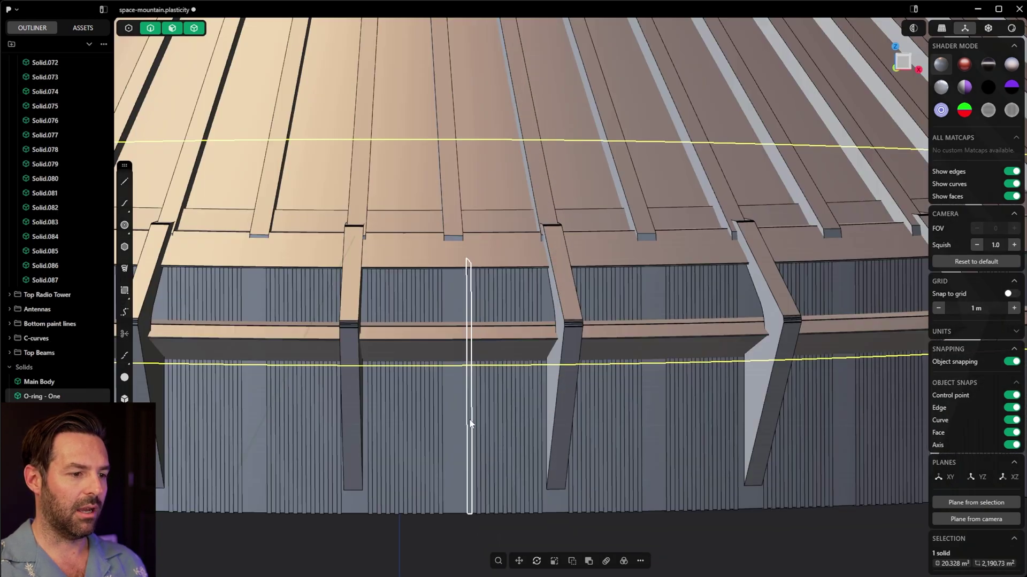
left_click(469, 425)
mouse_move(514, 456)
middle_mouse_down()
mouse_move(507, 464)
mouse_move(499, 441)
middle_mouse_up()
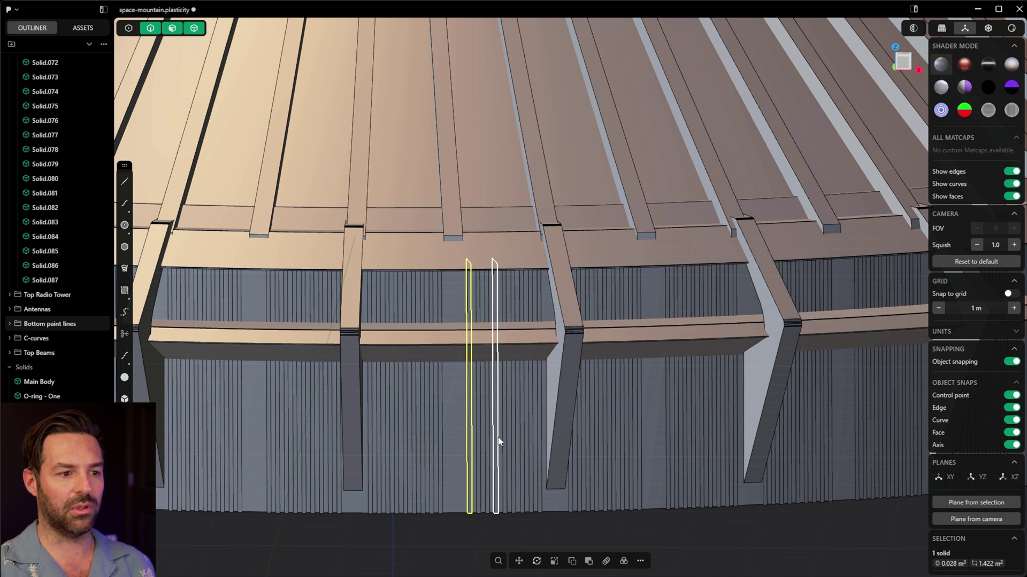
middle_click_drag(541, 466, 508, 461)
middle_click_drag(508, 460, 536, 398, "shift")
scroll(512, 410, "up", 7)
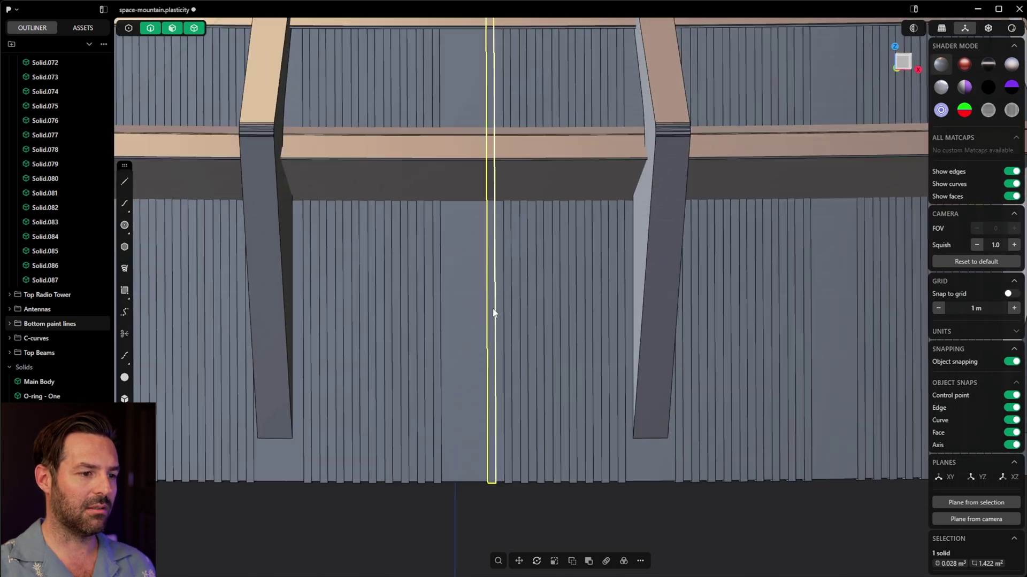
middle_click_drag(493, 313, 553, 360)
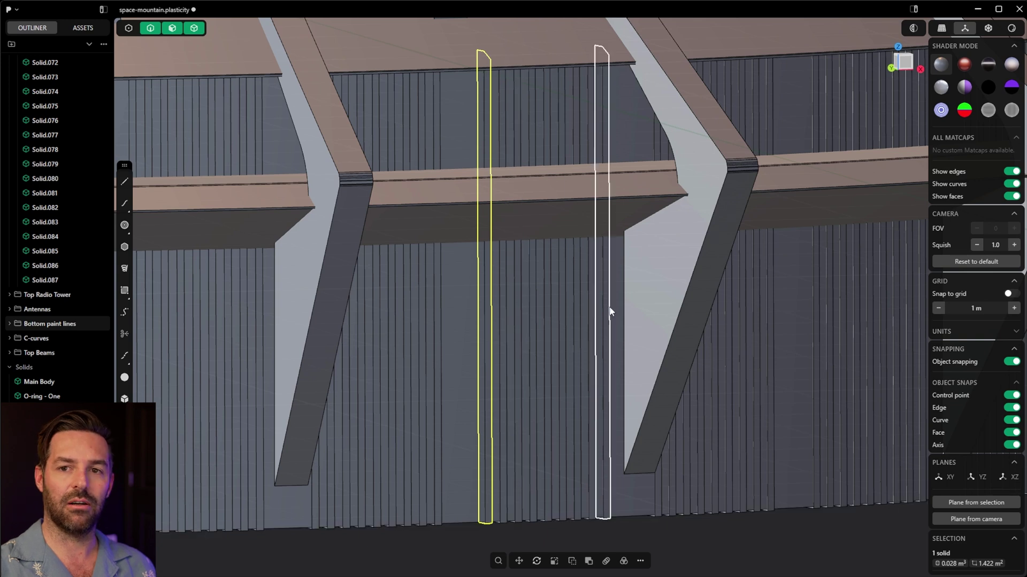
scroll(602, 362, "down", 6)
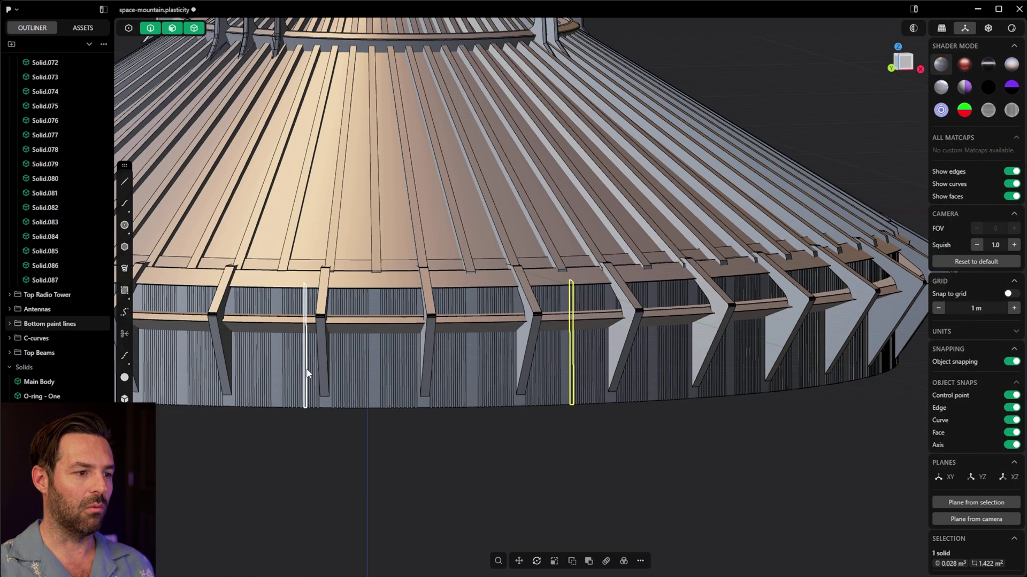
- Examine the repeated paint lines, supports and roof beams, from the lower wall out to the whole building
scroll(596, 347, "up", 6)
middle_click_drag(557, 329, 567, 378)
key("shift+d")
scroll(542, 371, "down", 3)
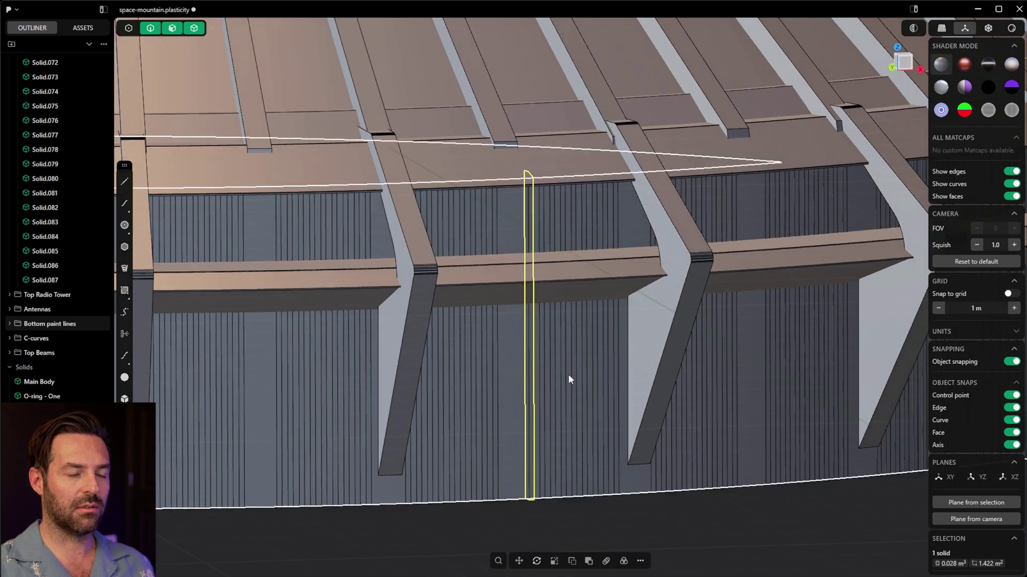
scroll(566, 378, "up", 3)
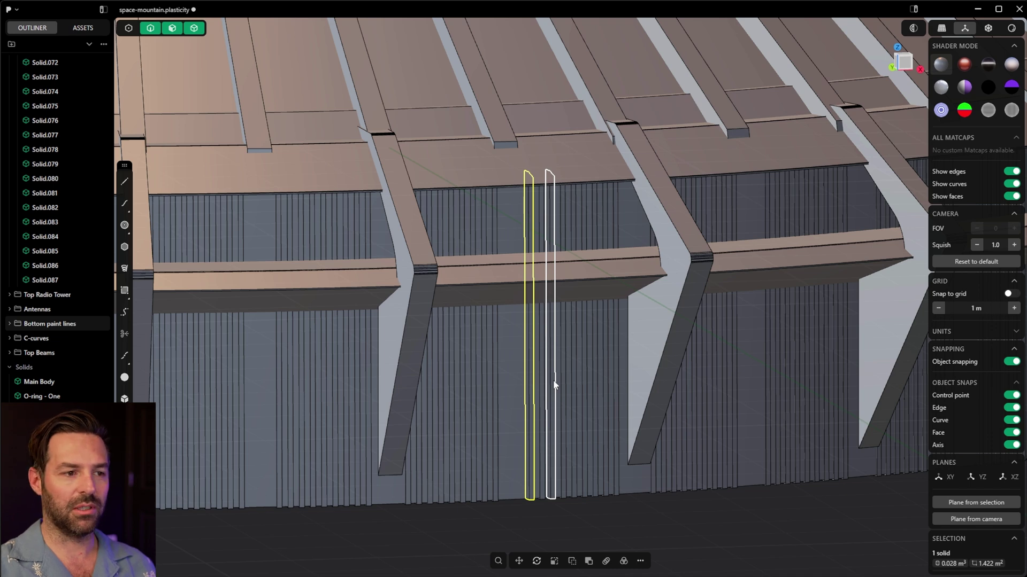
scroll(588, 391, "down", 4)
middle_click_drag(589, 340, 579, 392, "shift")
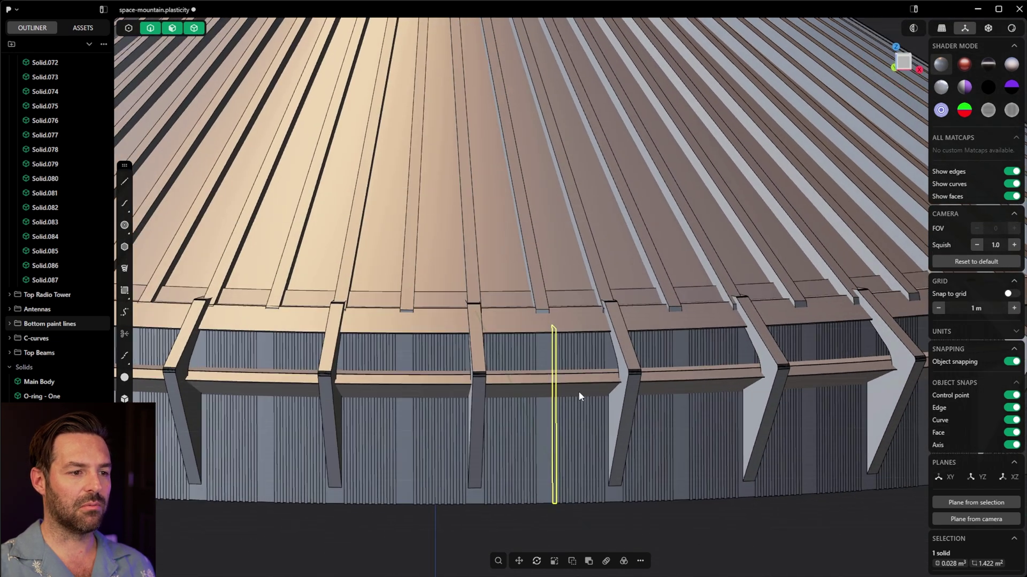
scroll(579, 393, "down", 3)
middle_click_drag(590, 355, 591, 391, "shift")
middle_click_drag(587, 410, 564, 392)
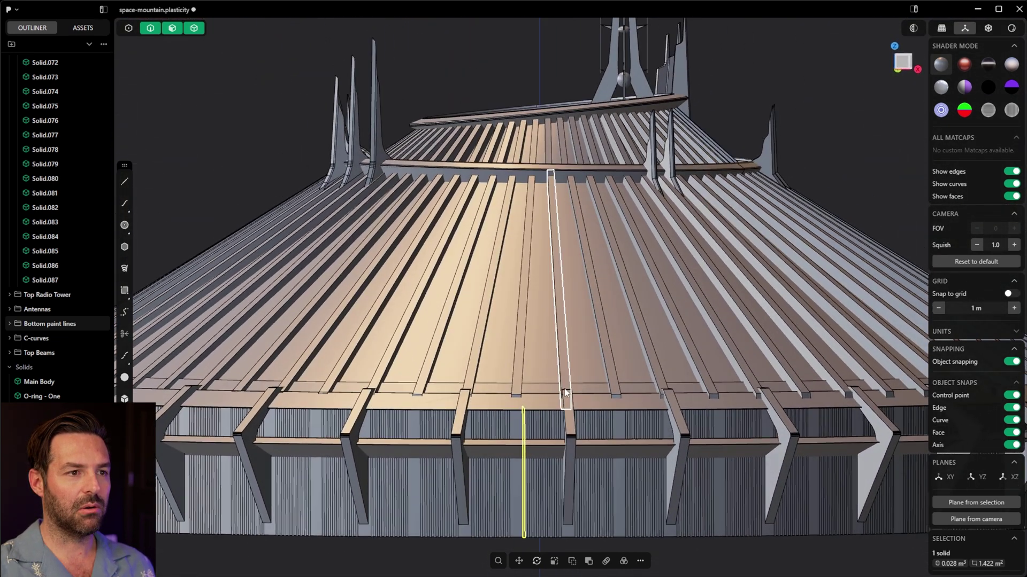
- Clear the paint line selection and try to move the Main Body out of the building along the X axis
scroll(568, 372, "down", 2)
left_click(840, 185)
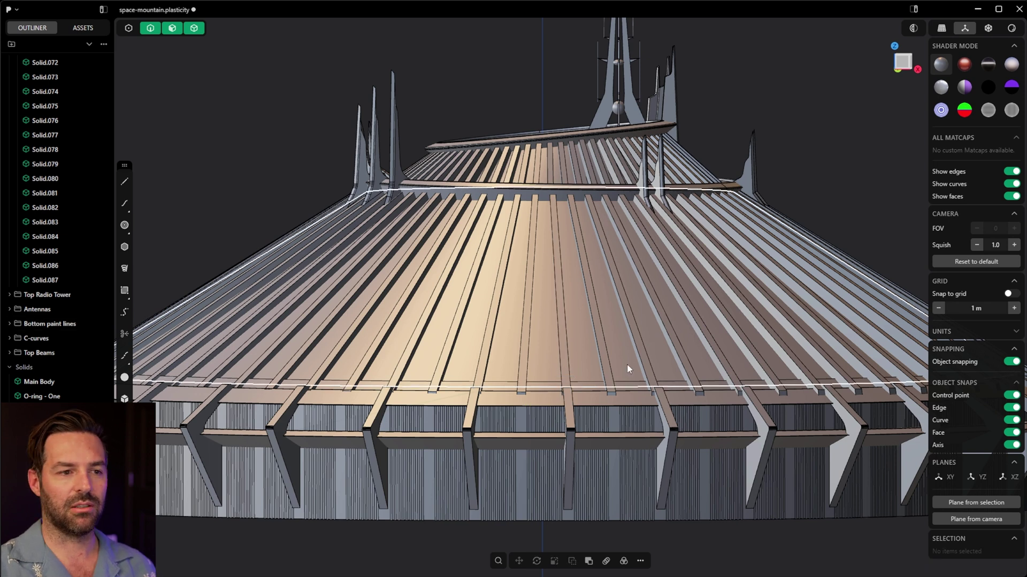
mouse_move(610, 398)
middle_mouse_down()
mouse_move(617, 430)
mouse_move(597, 372)
mouse_move(605, 396)
middle_mouse_up()
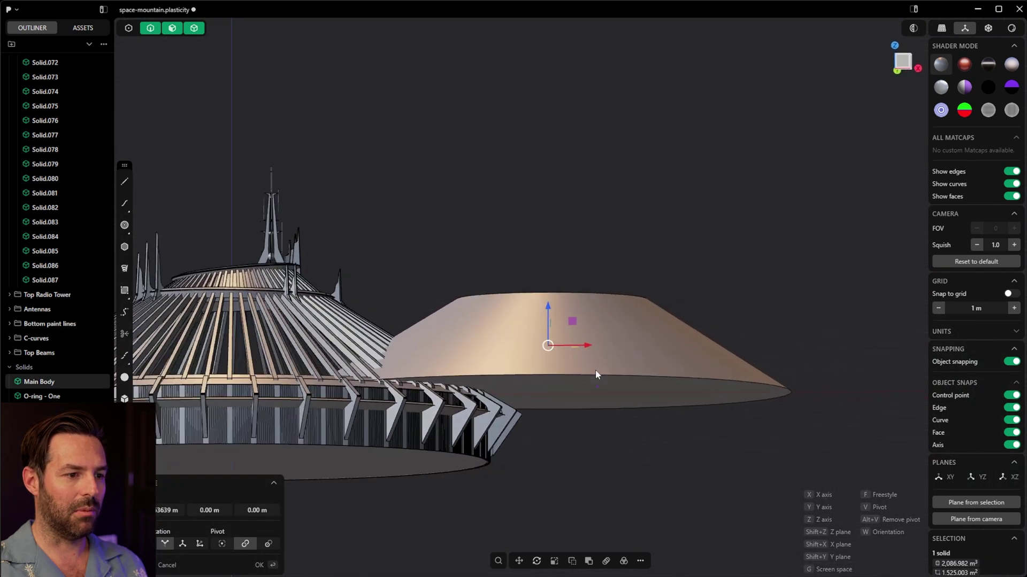
key("Escape")
- In the top view, draw a circle of about 17.03 m radius centred on the building, reaching its outer rim
mouse_move(529, 406)
middle_mouse_down("shift")
mouse_move(657, 343)
mouse_move(518, 390)
middle_mouse_up("shift")
middle_click_drag(443, 294, 496, 448, "shift")
middle_click_drag(693, 224, 707, 256)
middle_click_drag(707, 256, 742, 281, "shift")
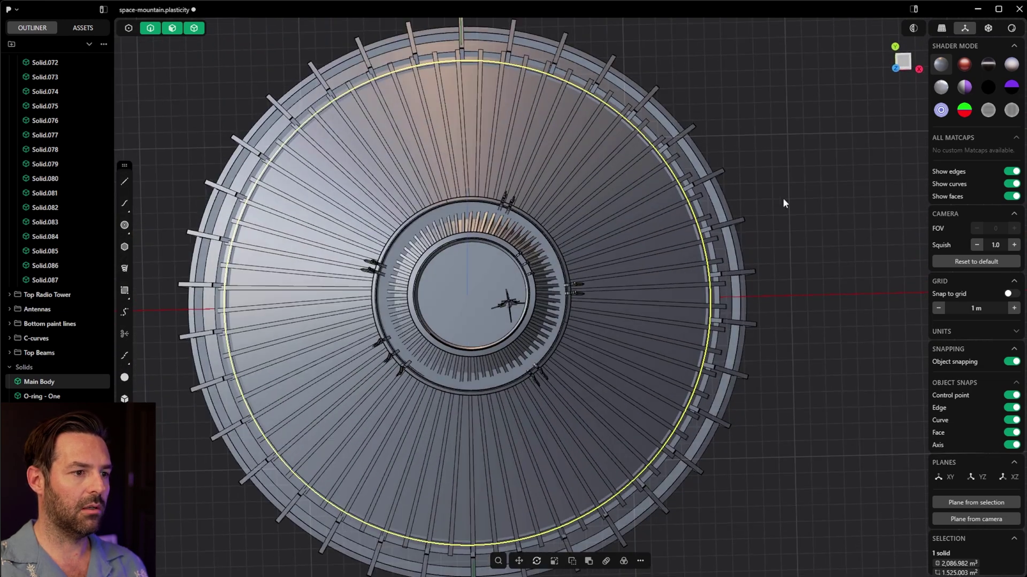
left_click(773, 278)
left_click(903, 62)
key("shift+c")
left_click(465, 262)
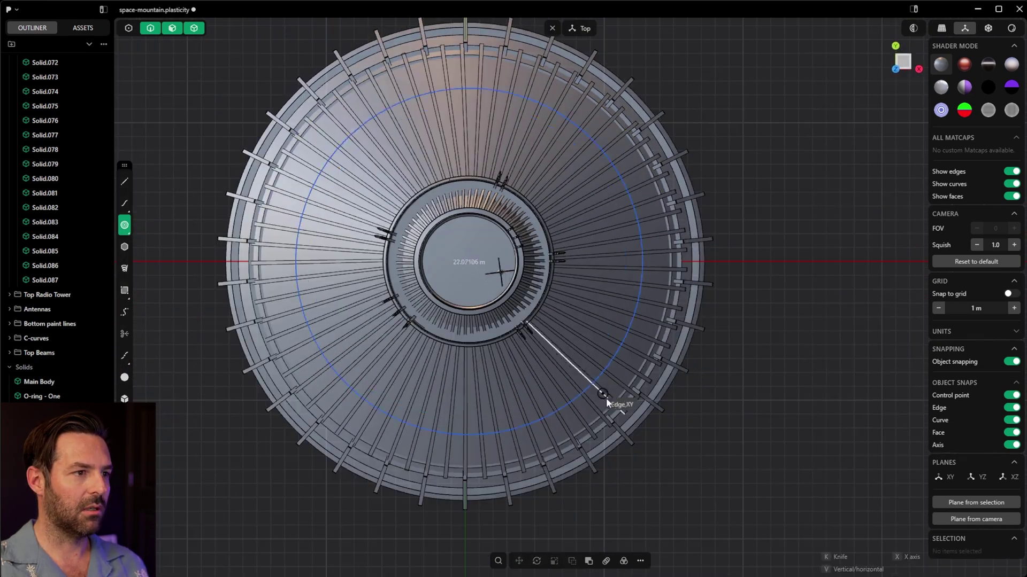
left_click(640, 434)
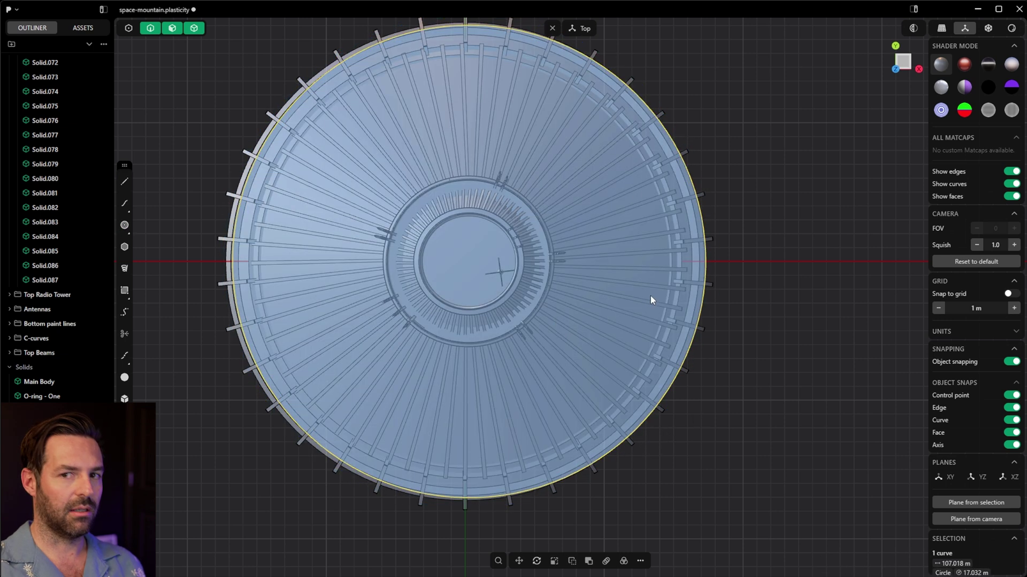
- Move the large circle along the X axis until it sits clear beside the building
key("g")
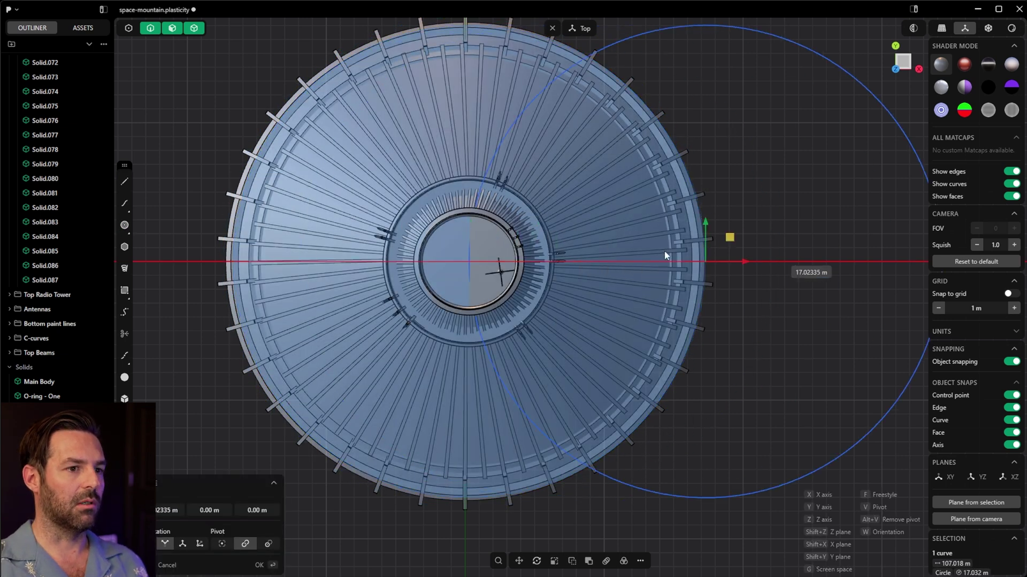
left_click_drag(869, 262, 822, 281)
scroll(822, 282, "down", 1)
middle_click_drag(822, 282, 717, 267, "shift")
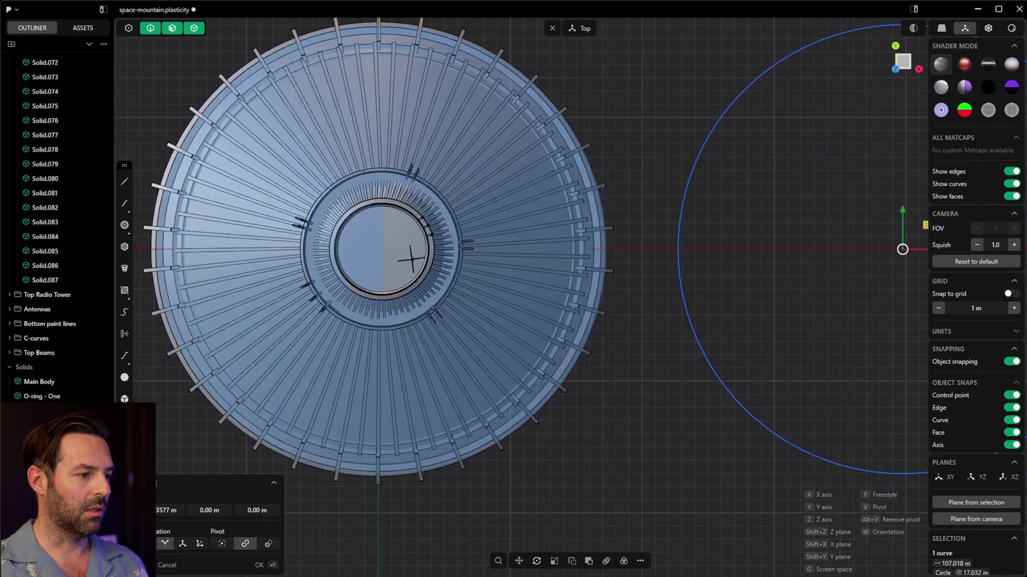
- Draw a second circle of about 6.25 m radius around the building's upper ring, centred on the building
left_click(126, 379)
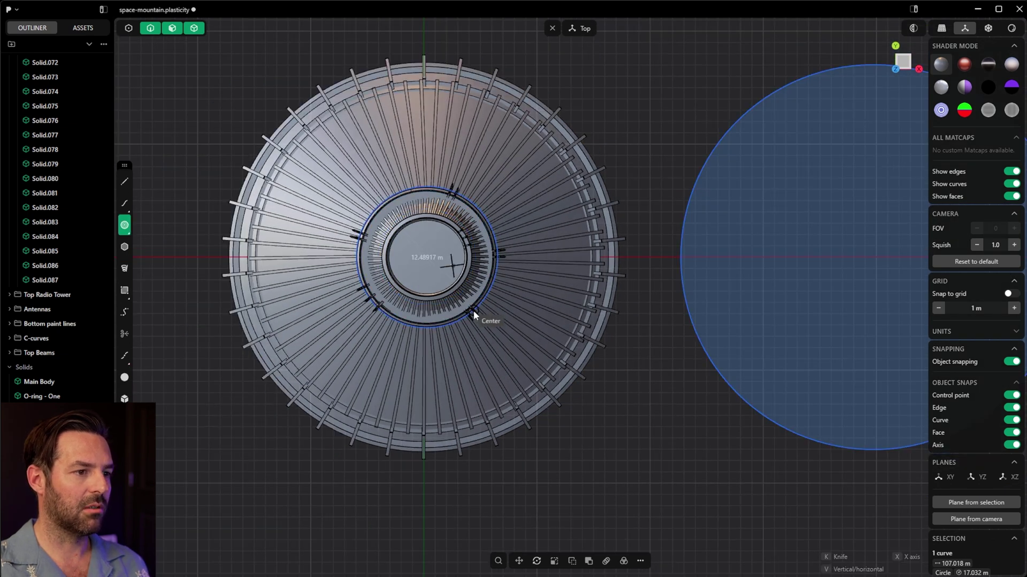
left_click(474, 310)
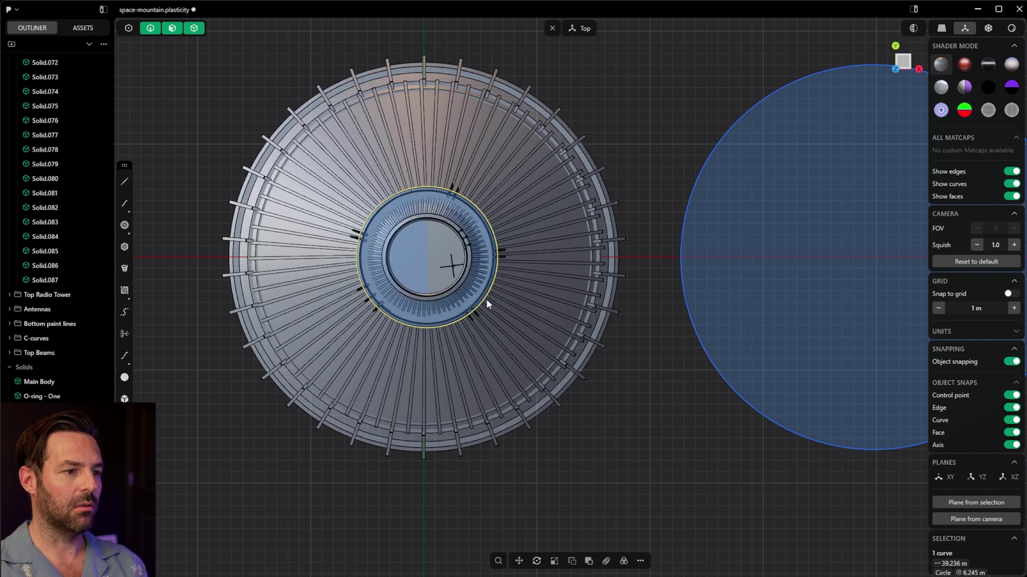
key("e")
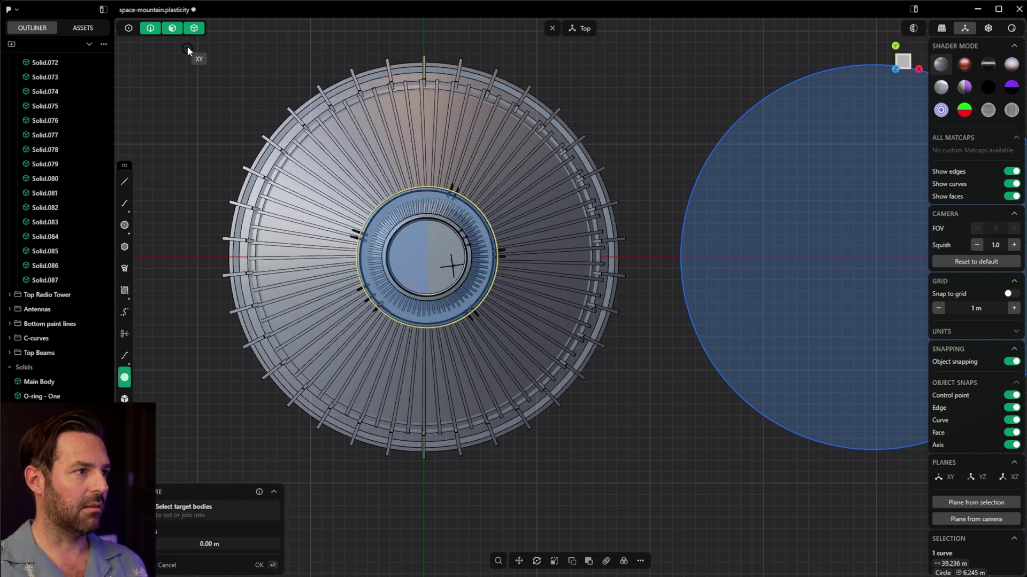
left_click(194, 27)
scroll(32, 360, "down", 1)
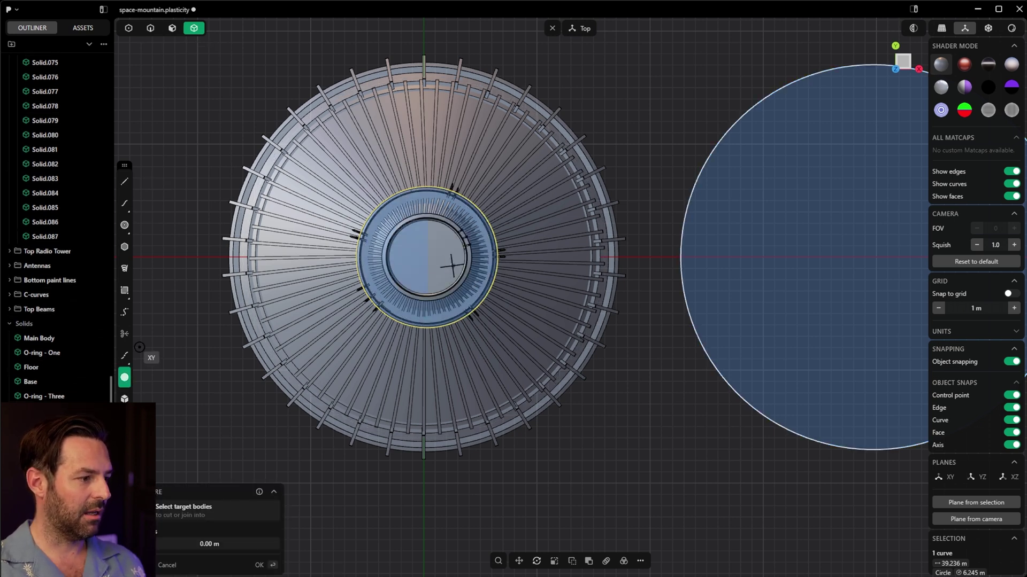
key("Escape")
key("g")
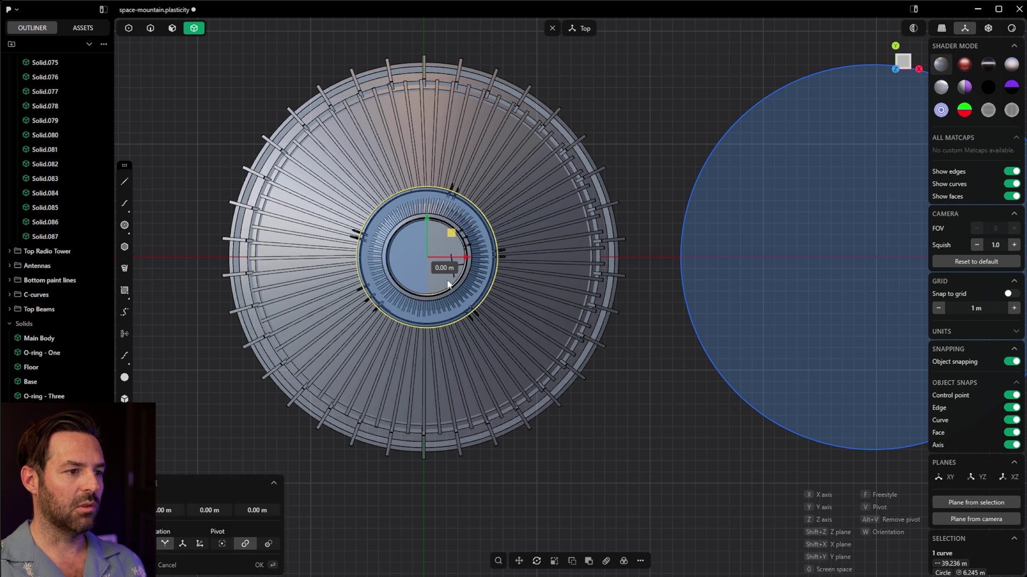
key("Escape")
- Move the small circle along the X axis away from the building until it sits centred inside the large circle
key("g")
key("x")
left_click(885, 314)
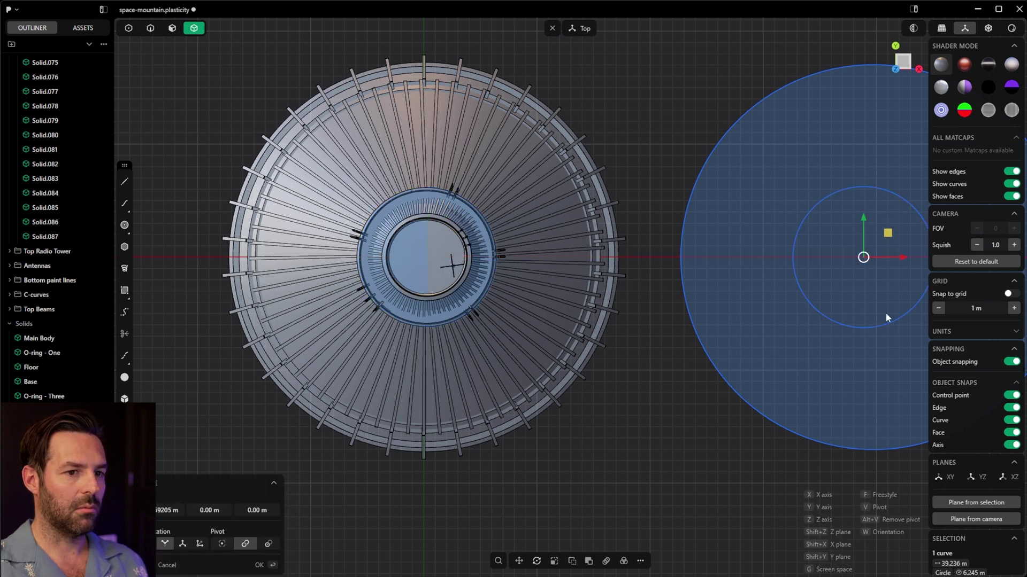
middle_click_drag(885, 314, 588, 320, "shift")
scroll(590, 304, "up", 3)
key("x")
left_click(616, 281)
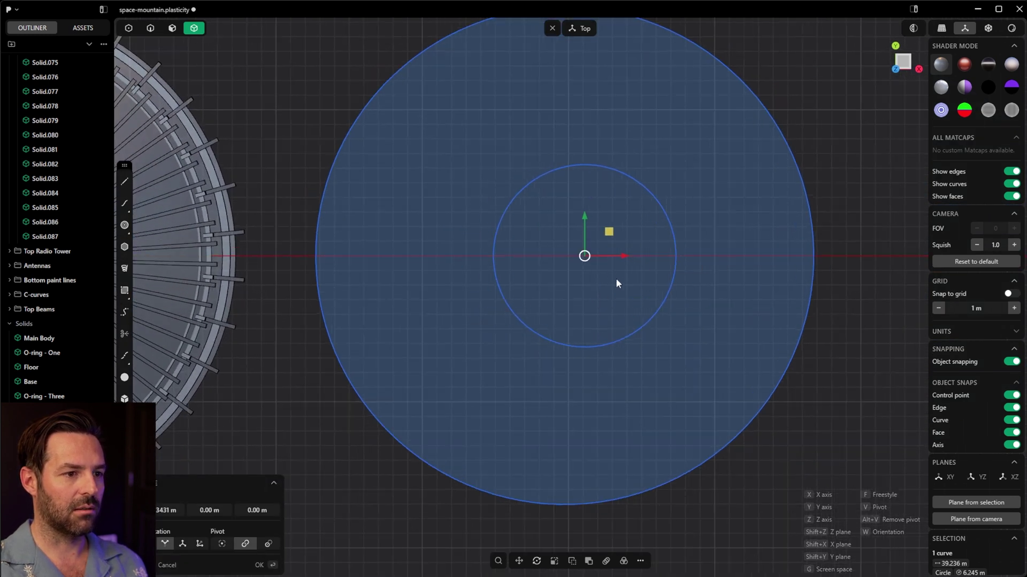
key("x")
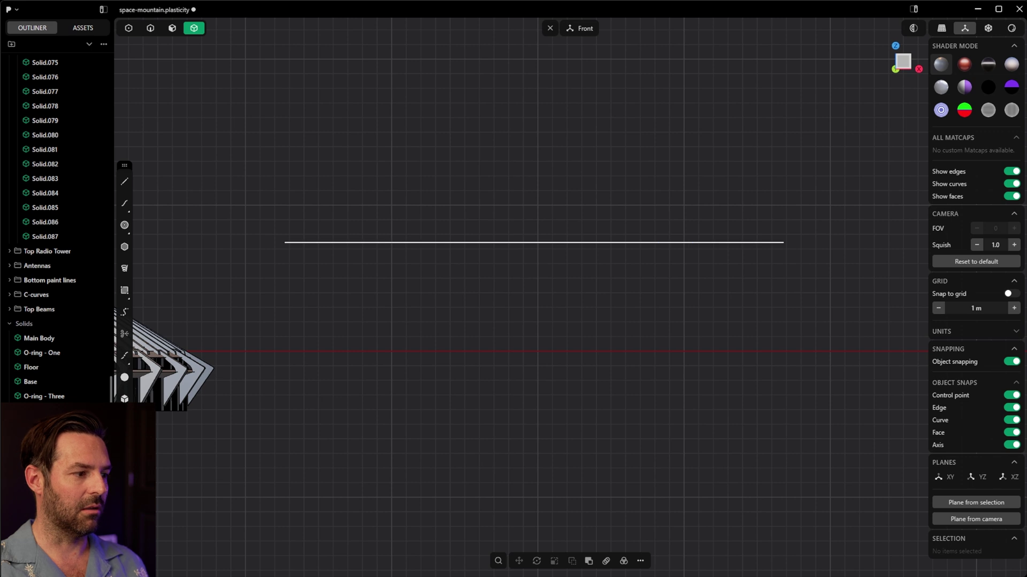
- In the front view, move the large circle about 11.42 m down along the Z axis, below the small circle
left_click(492, 244)
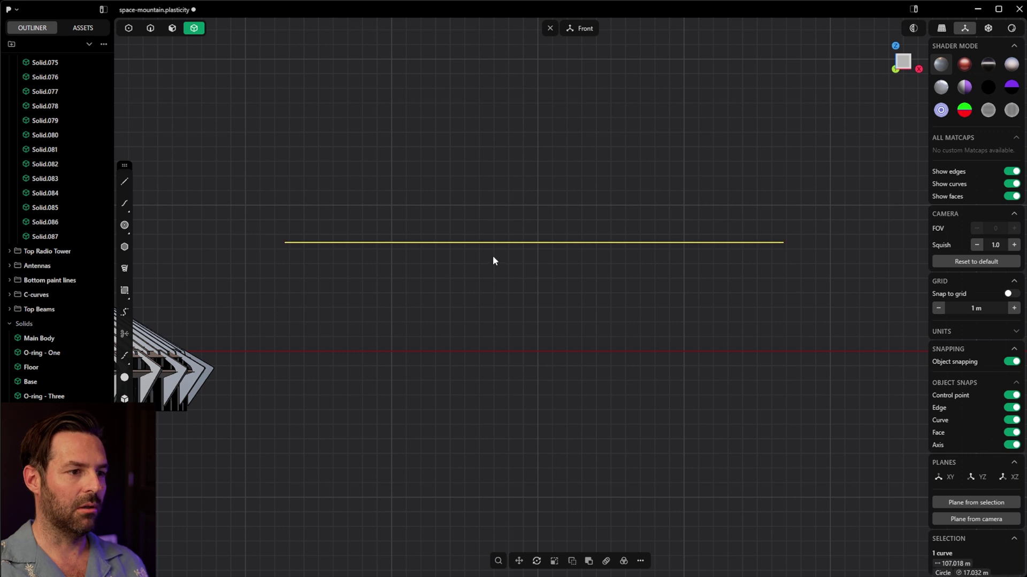
key("g")
key("z")
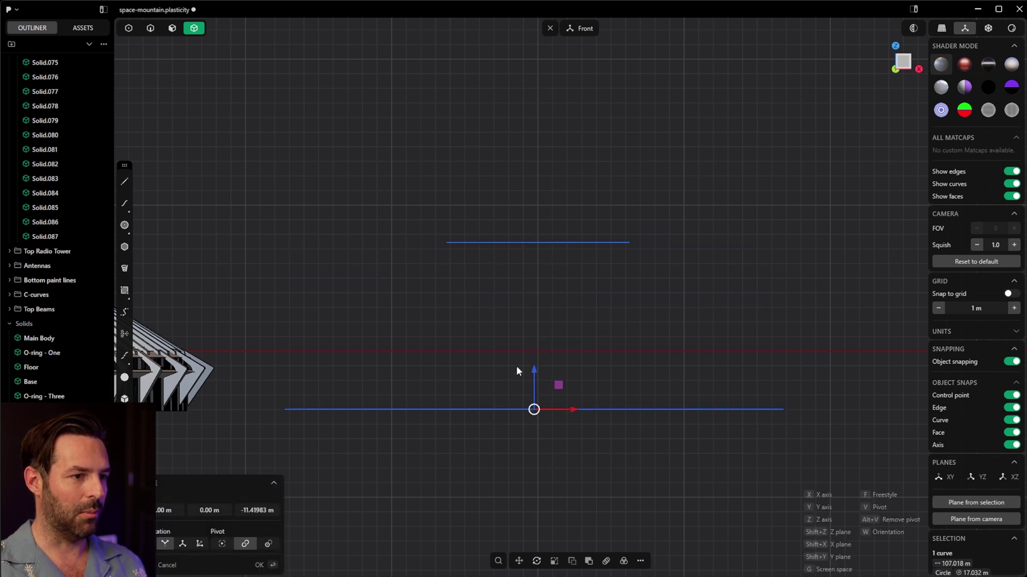
middle_click_drag(516, 370, 453, 337)
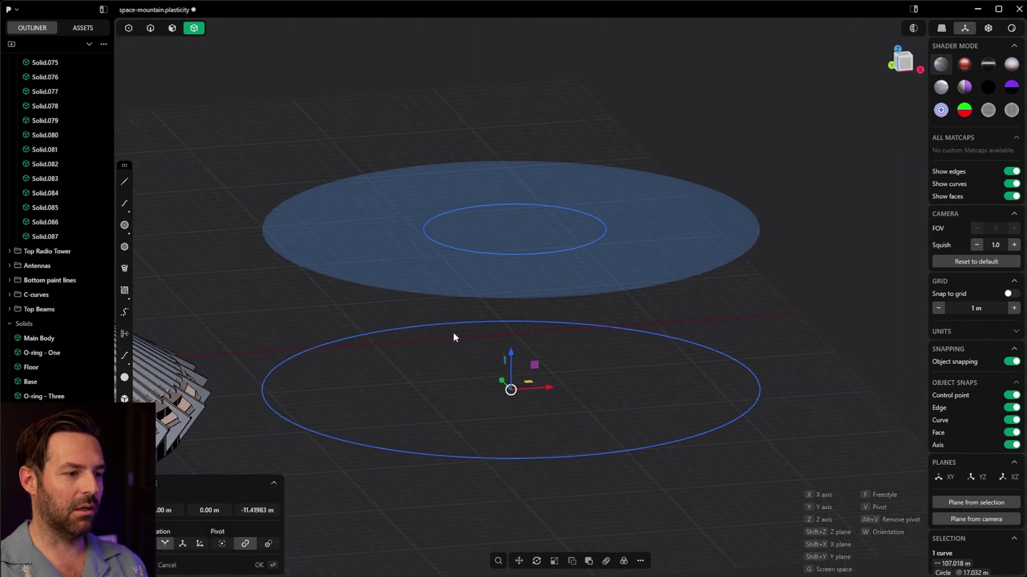
left_click(453, 337)
left_click(640, 322)
scroll(570, 370, "up", 2)
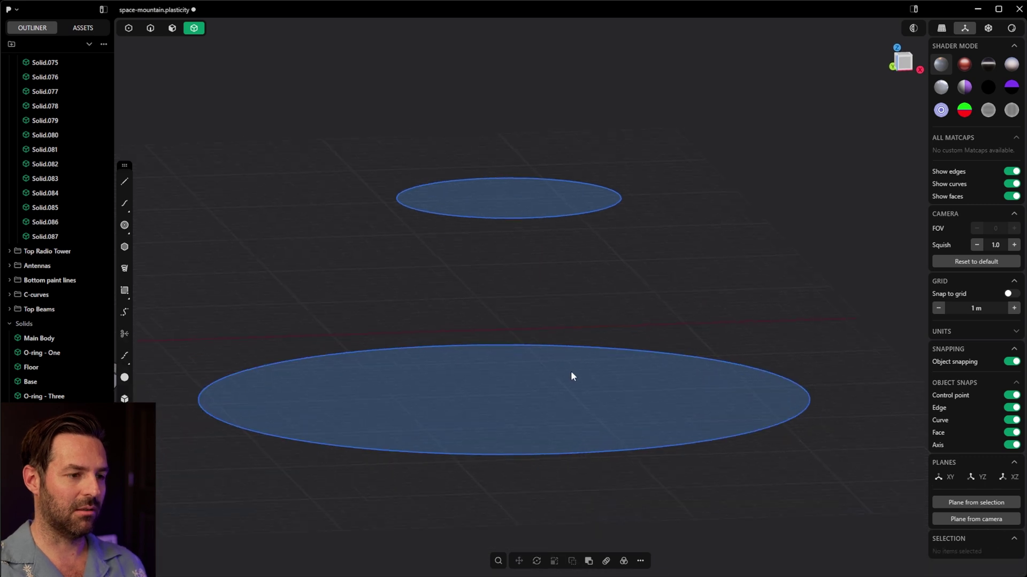
- Select the large and small circles and loft a conical sheet between them
middle_click_drag(571, 376, 463, 362)
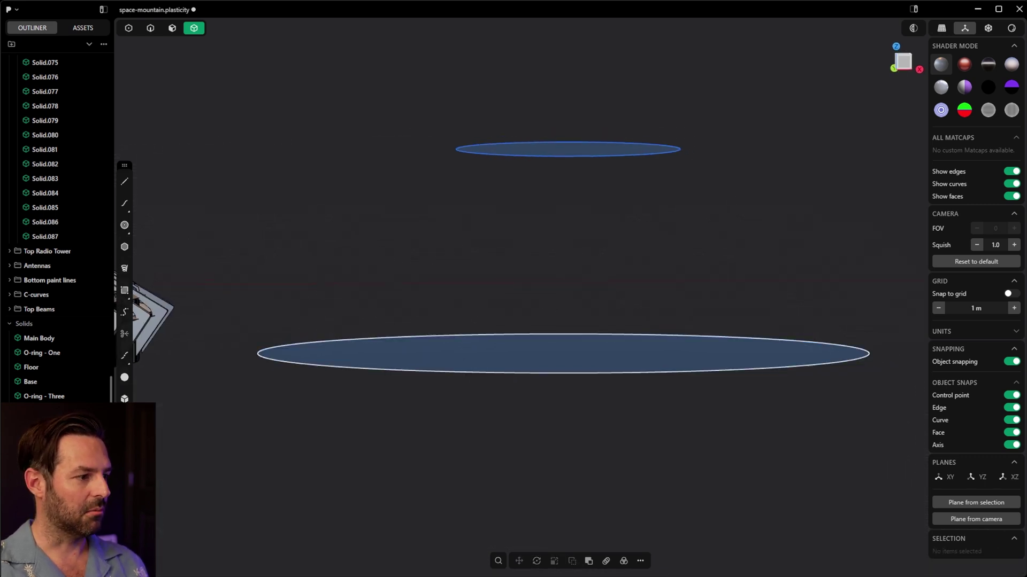
left_click(563, 335)
left_click(567, 157, "shift")
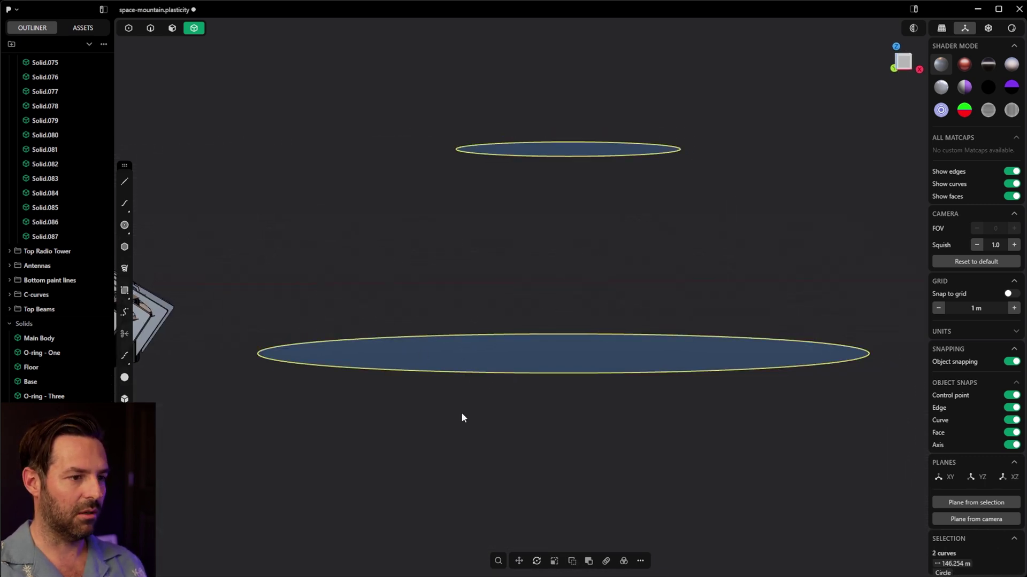
key("l")
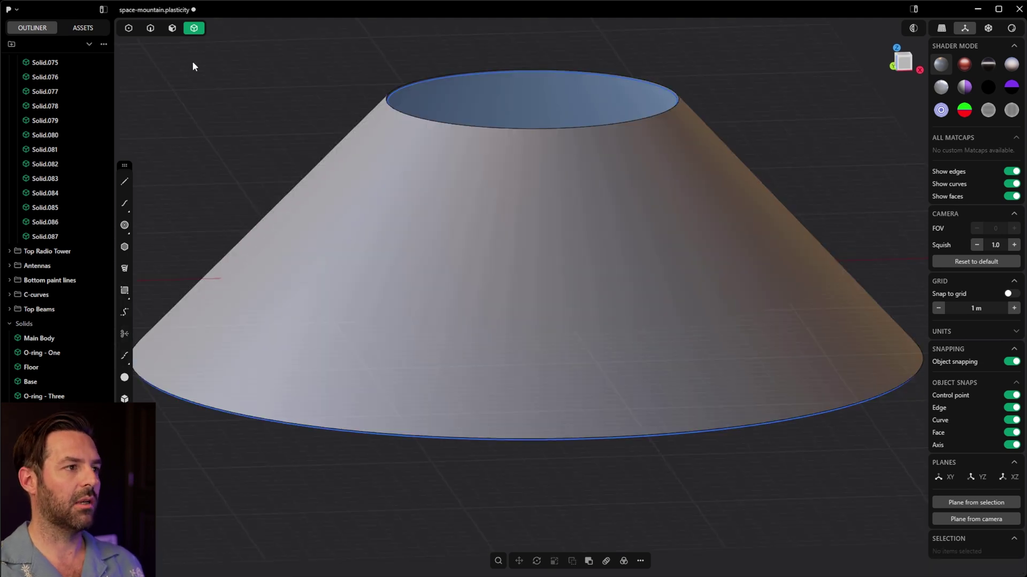
- Select the lofted cone as a sheet and use Thicken to give its wall a slight thickness
left_click(171, 29)
left_click(339, 171)
left_click(194, 28)
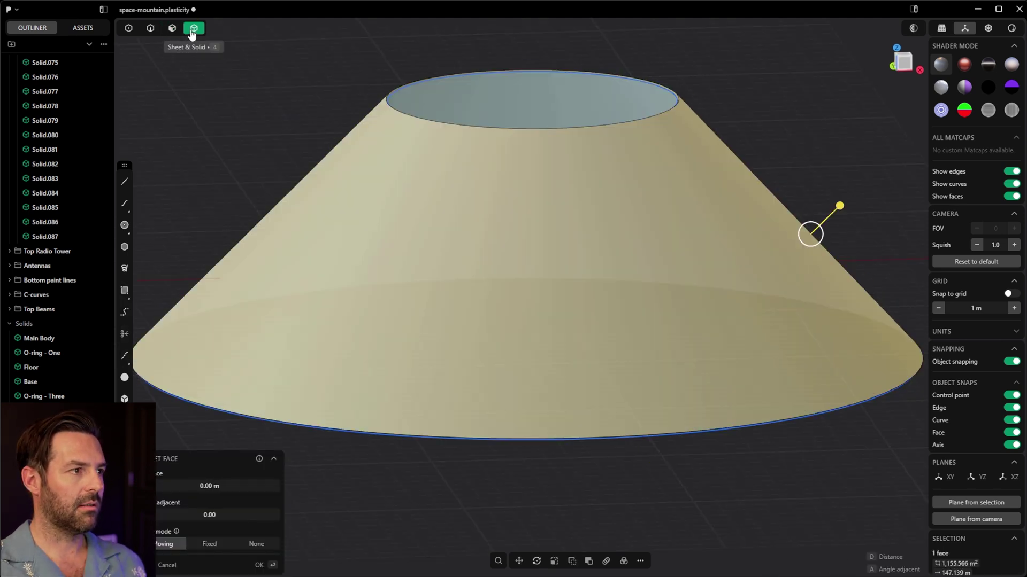
type("f")
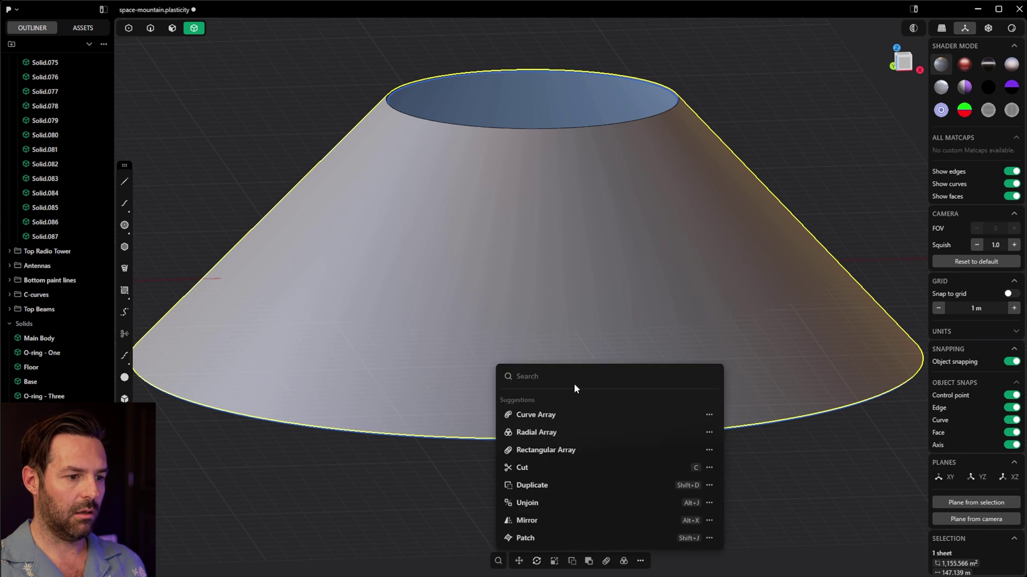
type("thi")
left_click(571, 405)
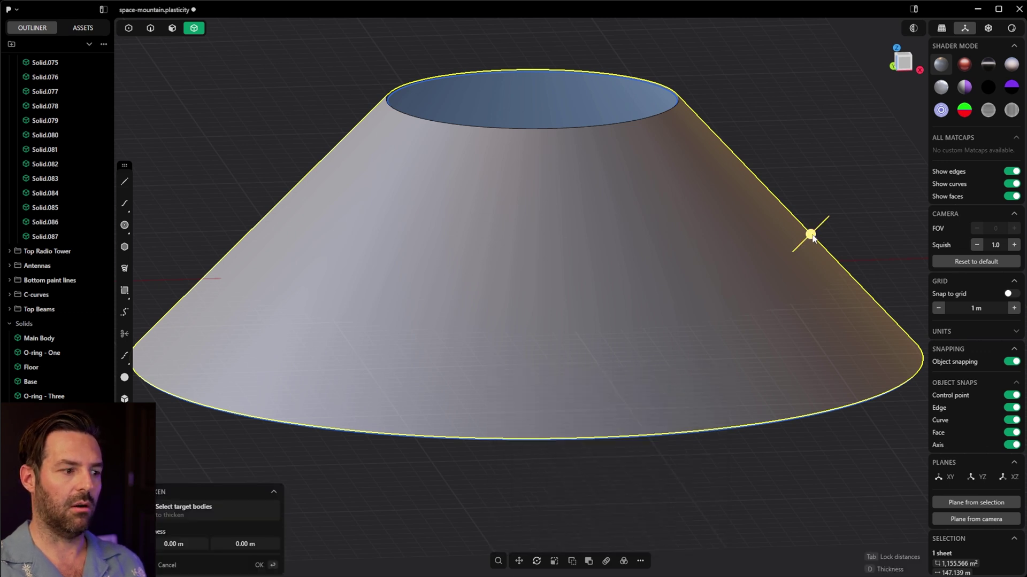
mouse_move(812, 236)
left_mouse_down()
mouse_move(822, 233)
mouse_move(816, 238)
left_mouse_up()
key("Return")
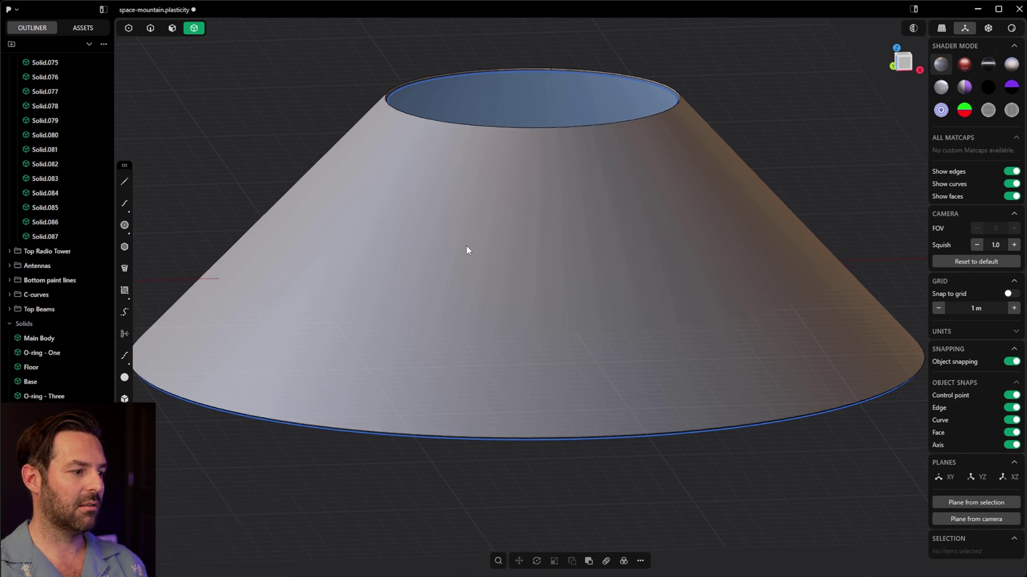
- Select the thickened cone and move it along the X axis, keeping it beside the original building
scroll(53, 255, "up", 6)
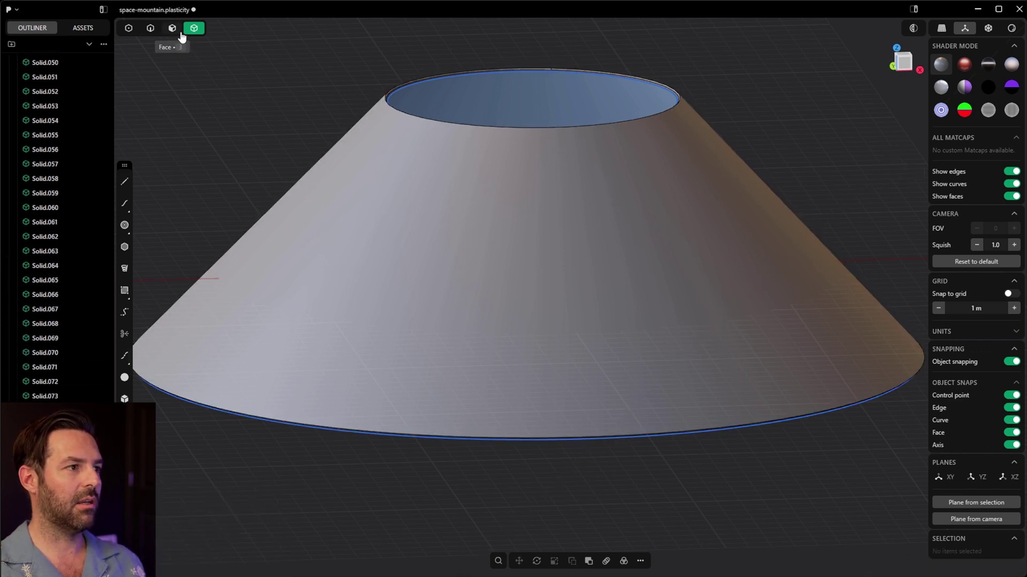
left_click(553, 212)
key("g")
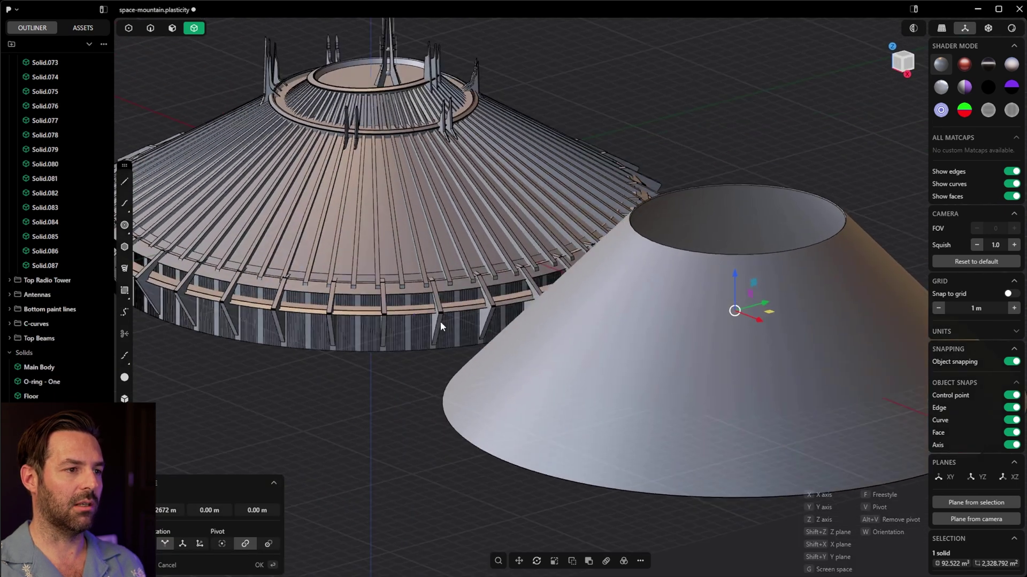
left_click(483, 320)
middle_click_drag(482, 320, 625, 367)
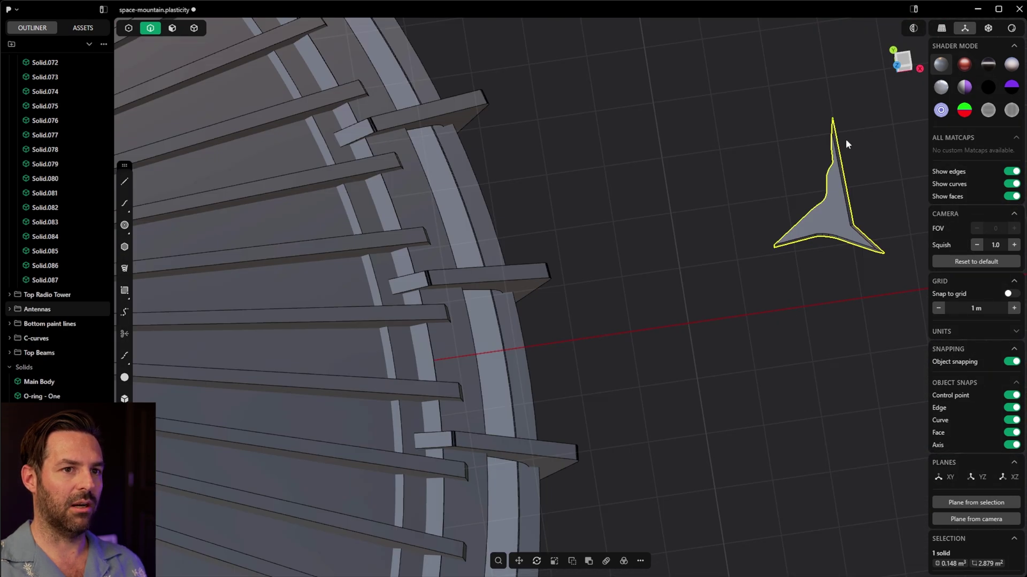
- Examine the building and the detached antenna piece beside it from the top view
left_click(905, 63)
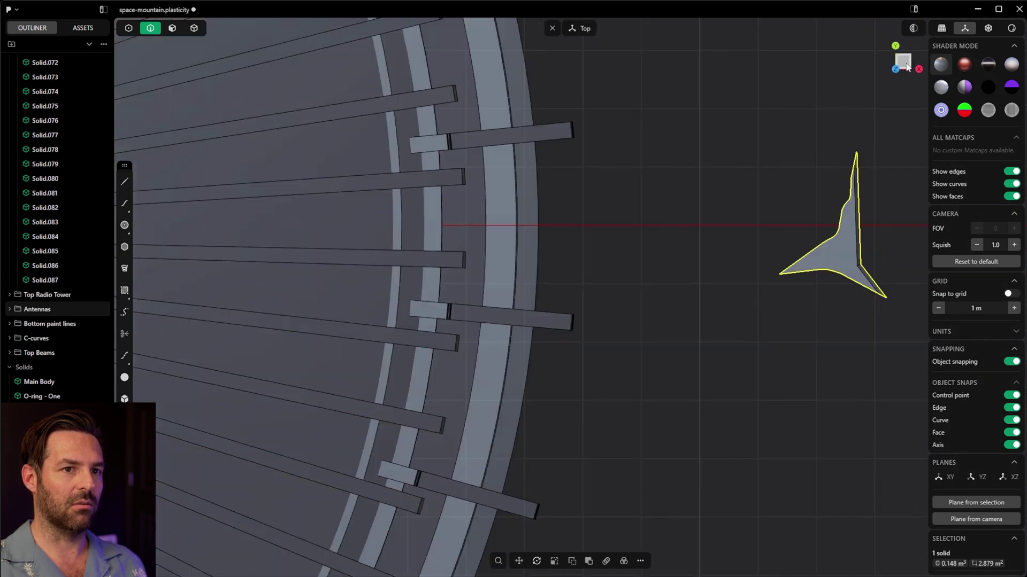
scroll(650, 258, "down", 10)
middle_click_drag(530, 291, 617, 280, "shift")
left_click(21, 11)
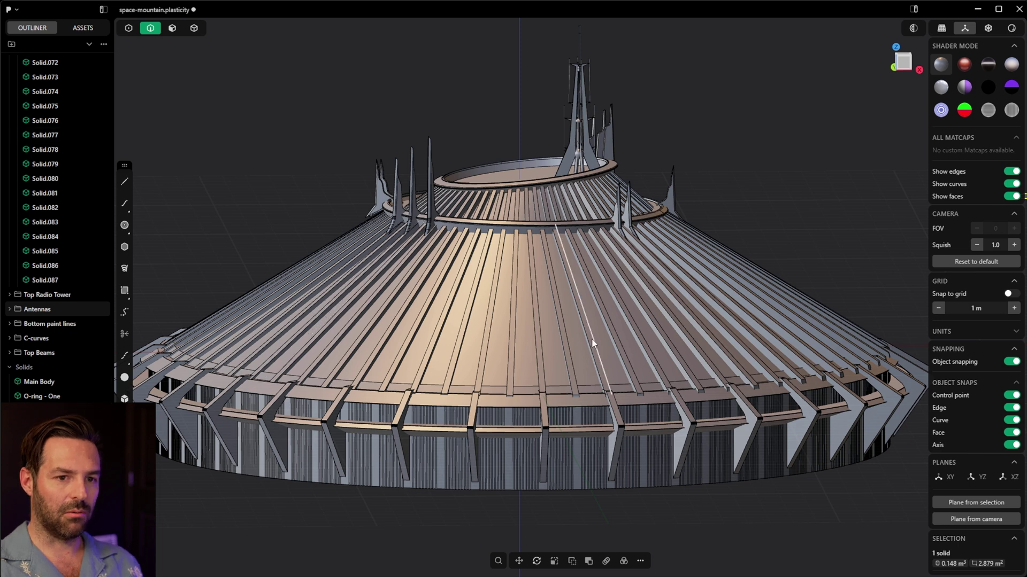
- Preview the whole building with several shader matcaps, finishing on the blue-and-white striped one
mouse_move(588, 334)
middle_mouse_down()
mouse_move(612, 325)
mouse_move(579, 327)
middle_mouse_up()
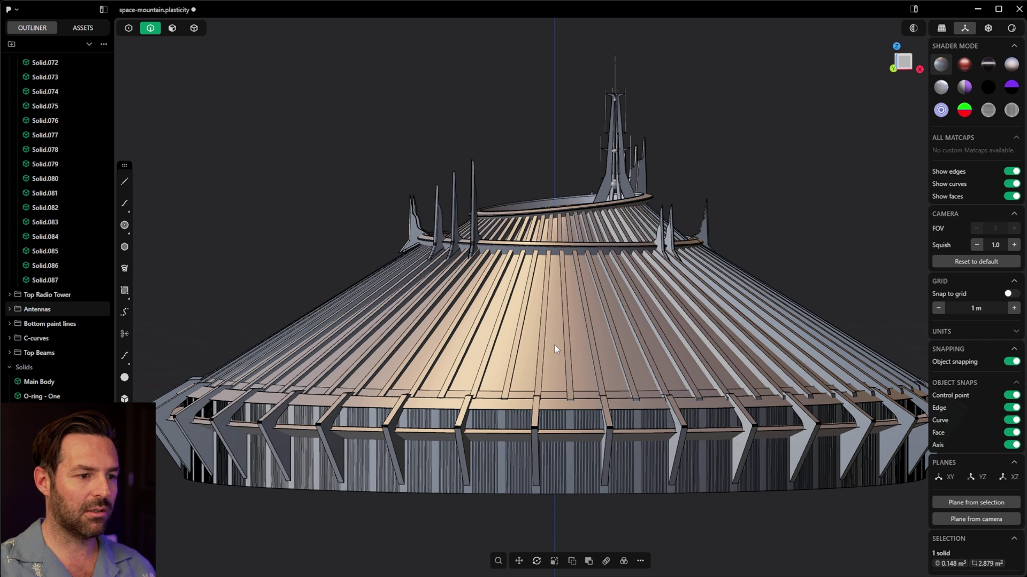
middle_click_drag(555, 348, 586, 342)
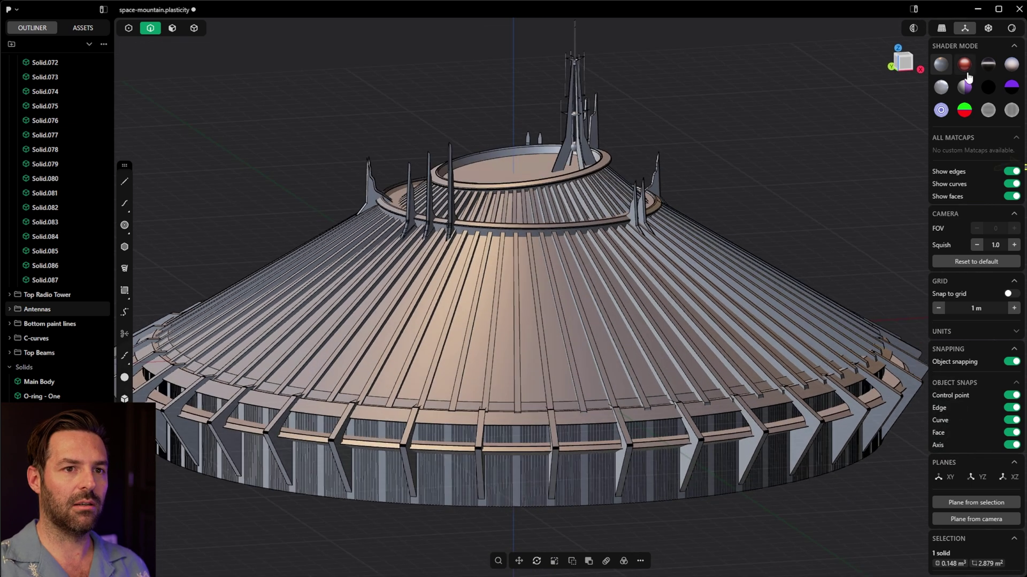
left_click(965, 68)
left_click(988, 65)
left_click(1015, 66)
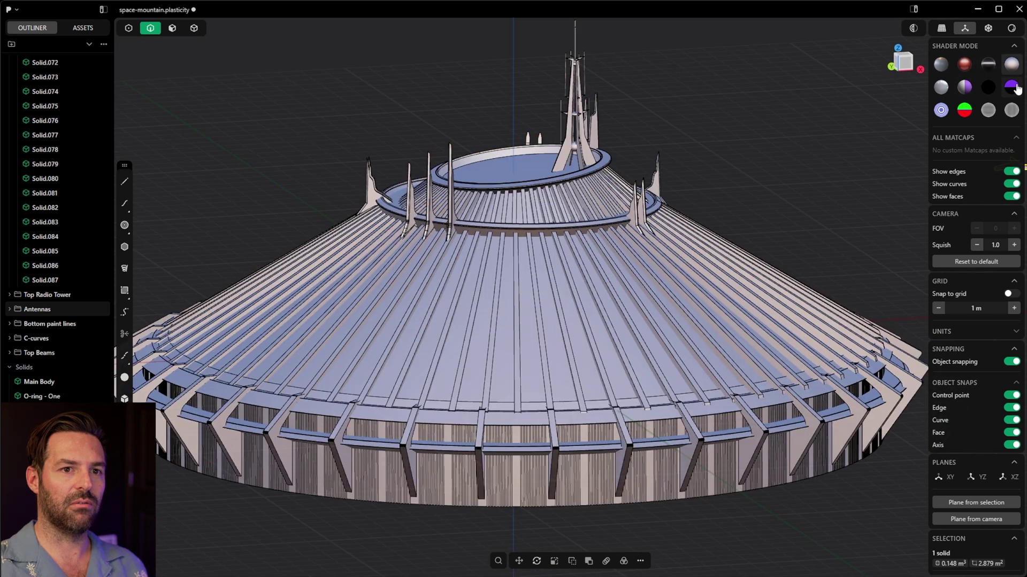
left_click(1015, 89)
left_click(986, 87)
left_click(964, 89)
left_click(941, 93)
left_click(941, 114)
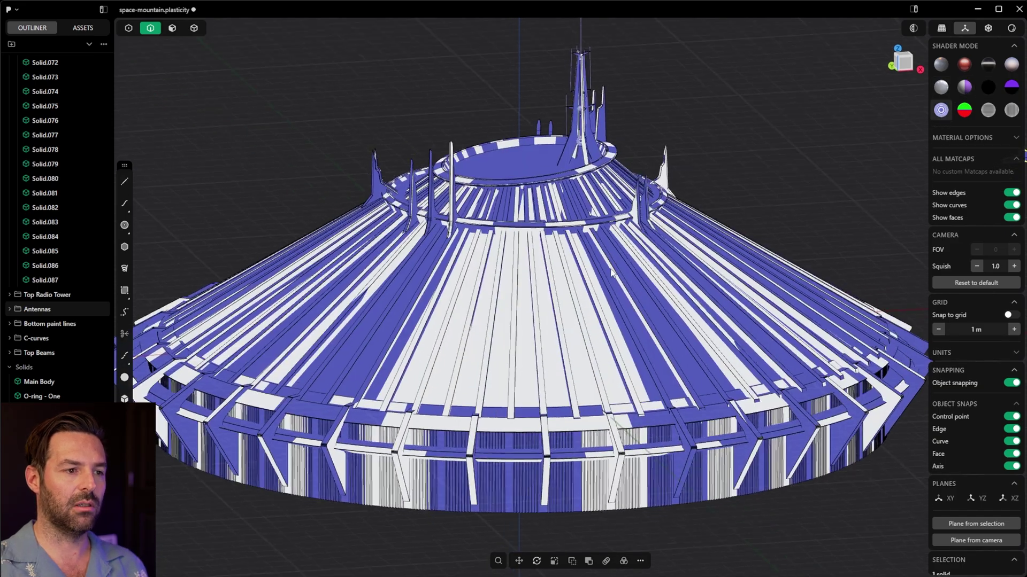